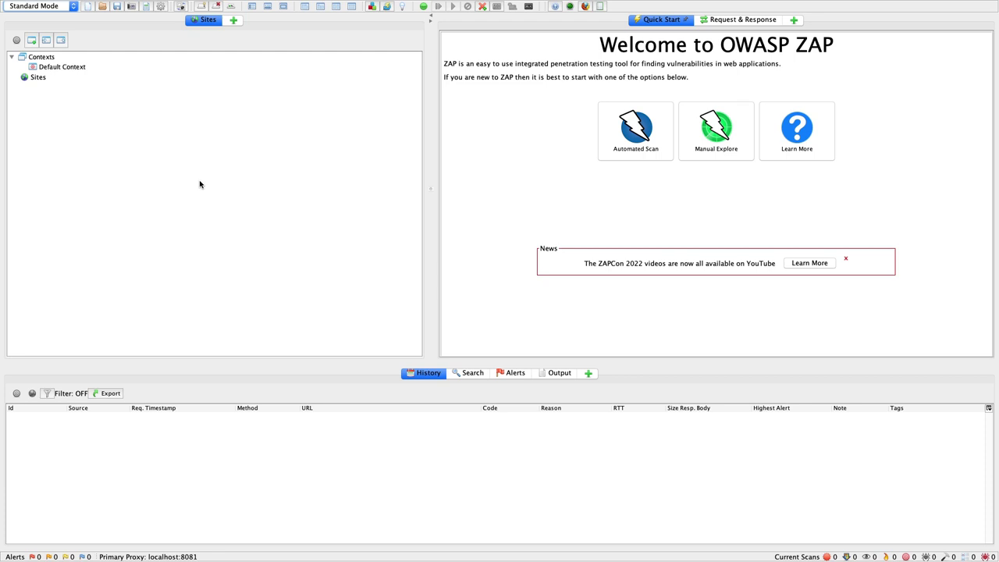
# Open the desktop user guide and search it for "mode", "modes" and "attack mode"
pyautogui.click(56, 10)
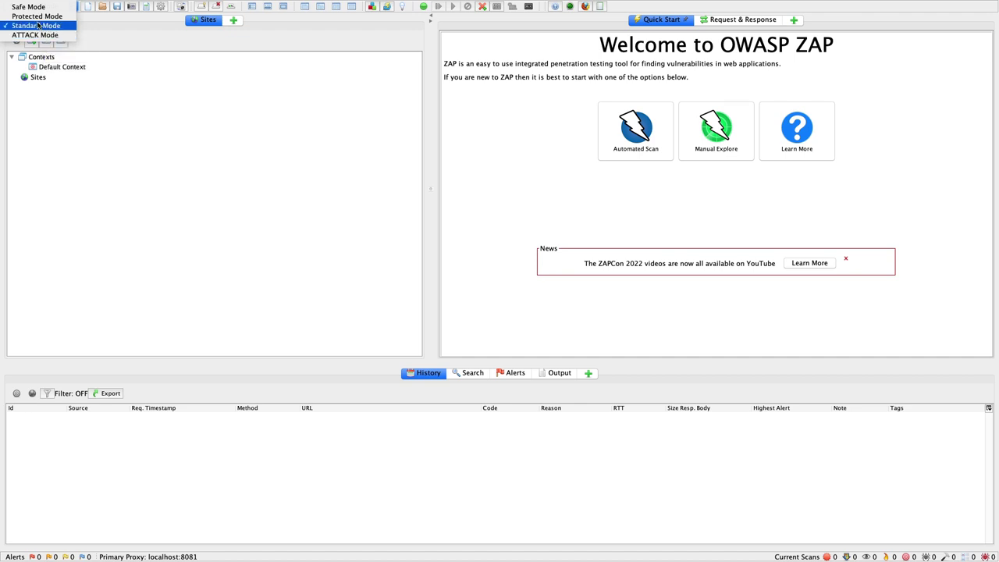
pyautogui.click(204, 107)
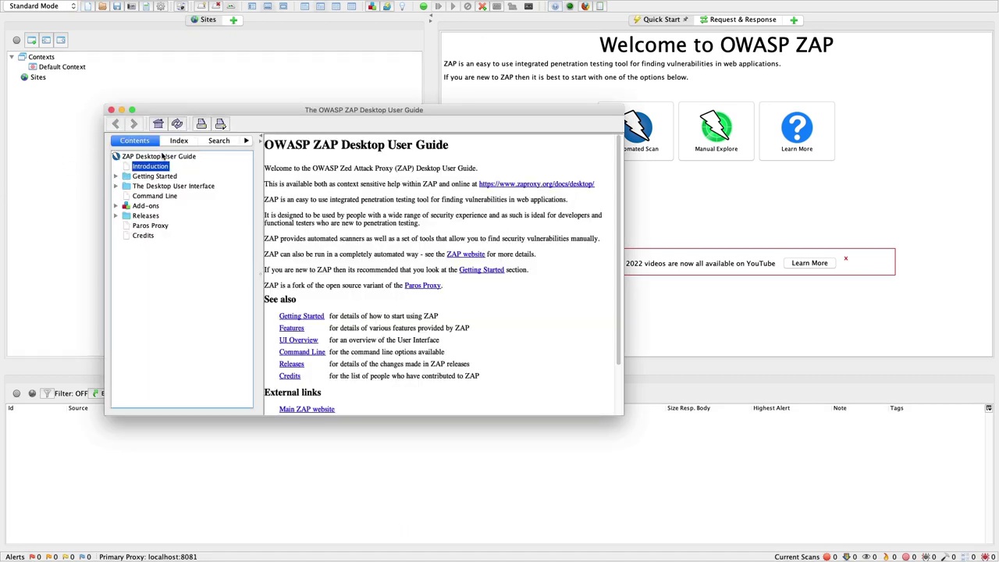
pyautogui.click(208, 144)
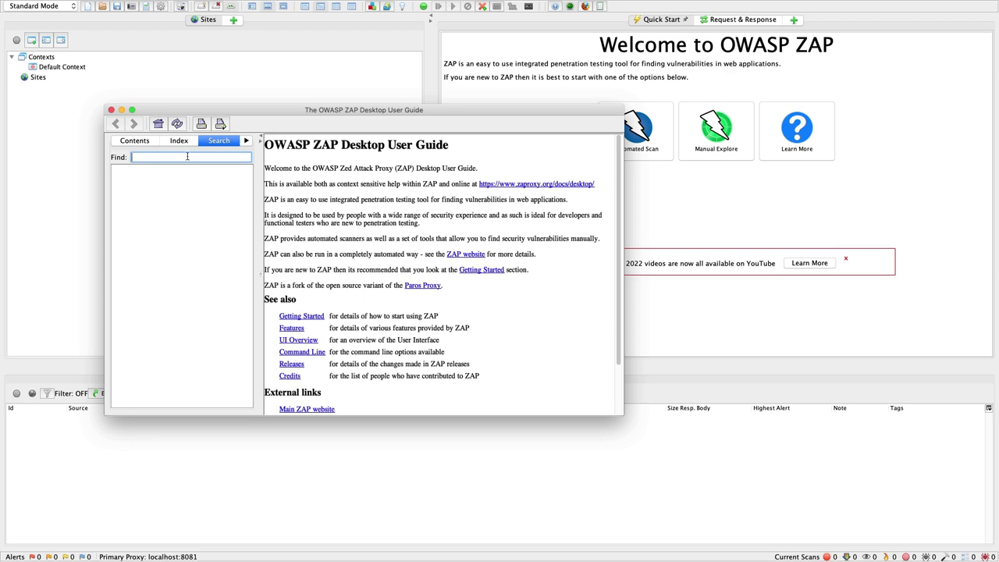
pyautogui.write('e')
pyautogui.press('Return')
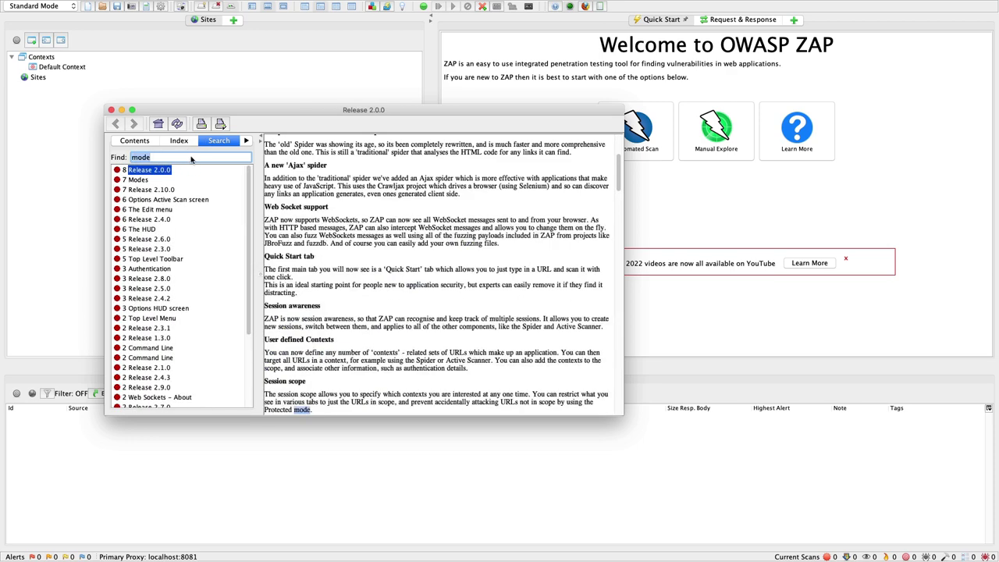
pyautogui.write('s')
pyautogui.press('Return')
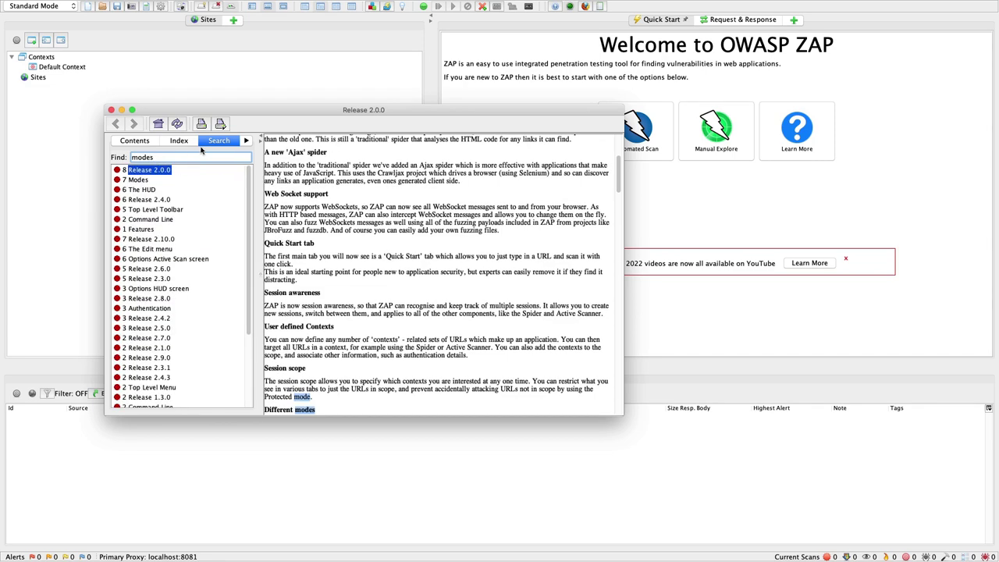
pyautogui.write('attack mode')
pyautogui.press('Return')
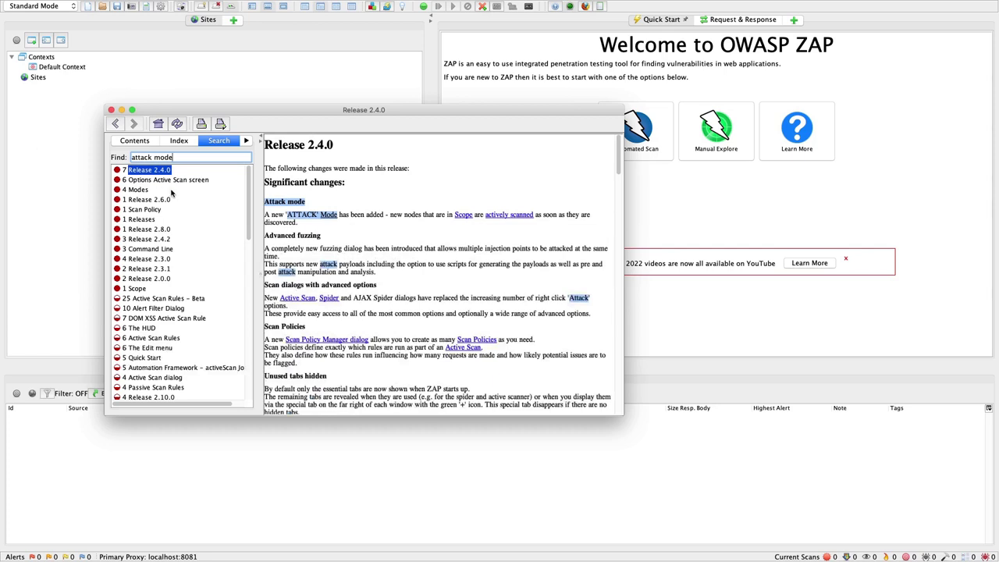
# Read the Modes help page on Safe mode and the operations it restricts, and close the user guide
pyautogui.click(329, 215)
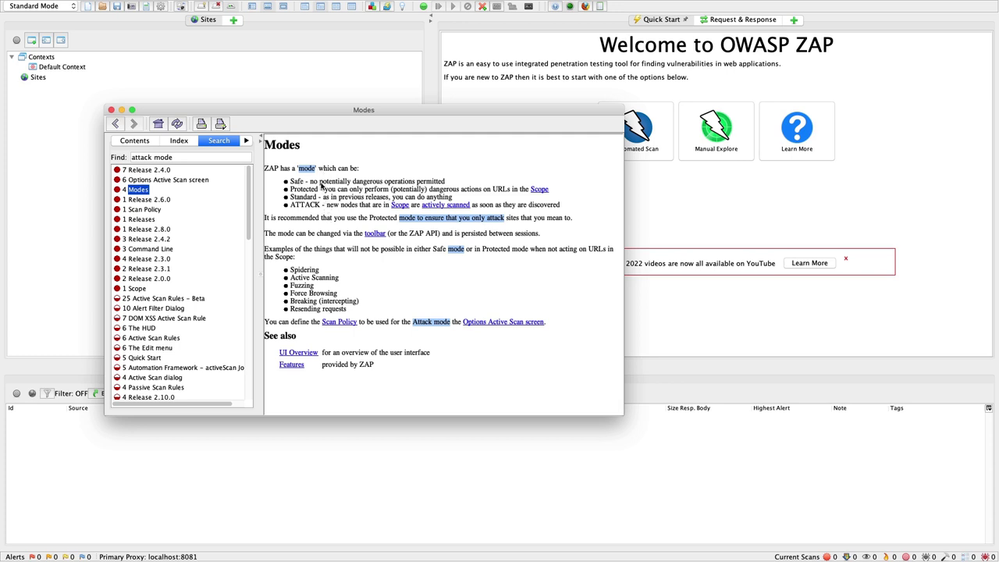
pyautogui.moveTo(309, 184); pyautogui.dragTo(441, 186)
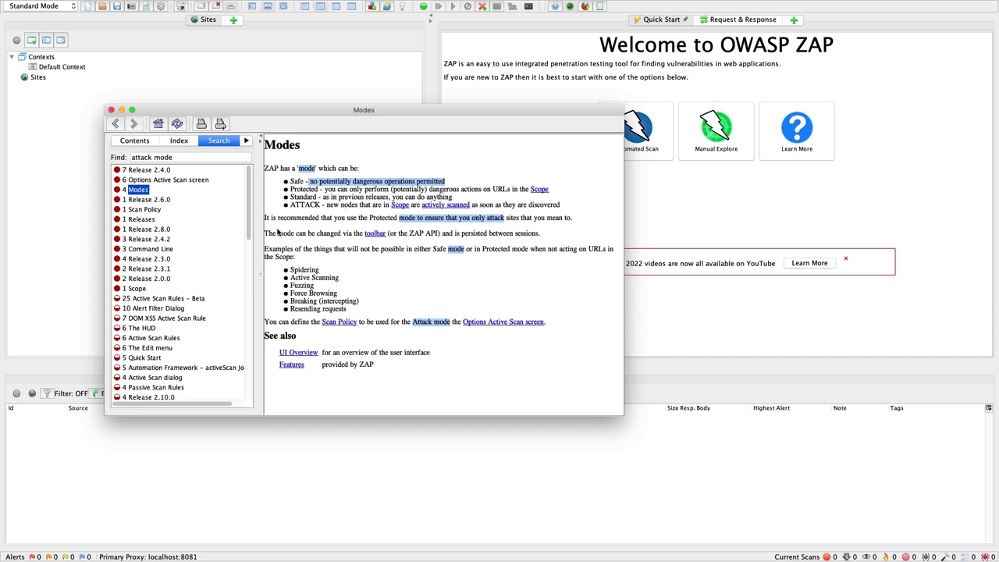
pyautogui.moveTo(294, 270); pyautogui.dragTo(328, 302)
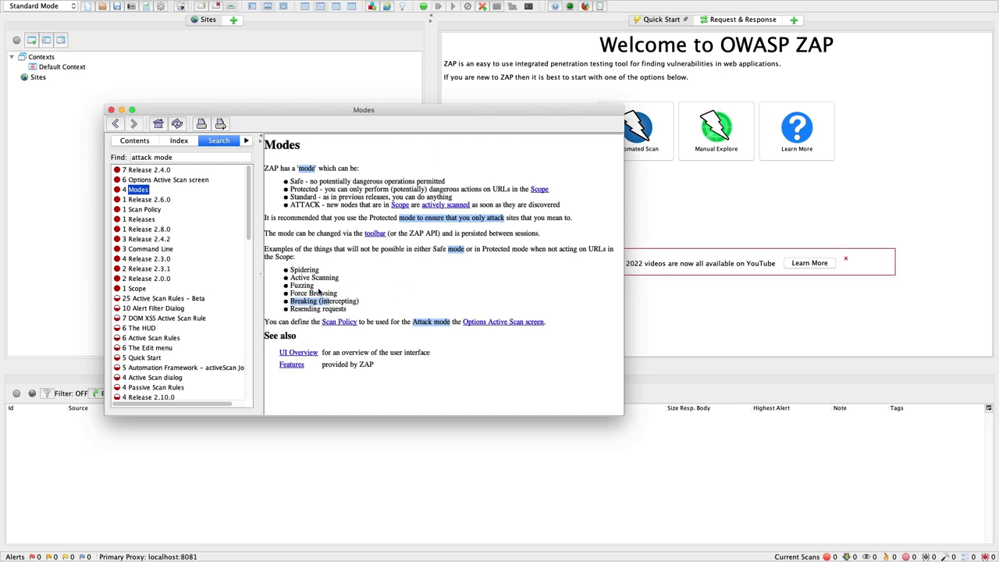
pyautogui.moveTo(291, 309); pyautogui.dragTo(343, 311)
pyautogui.click(348, 298)
pyautogui.click(111, 109)
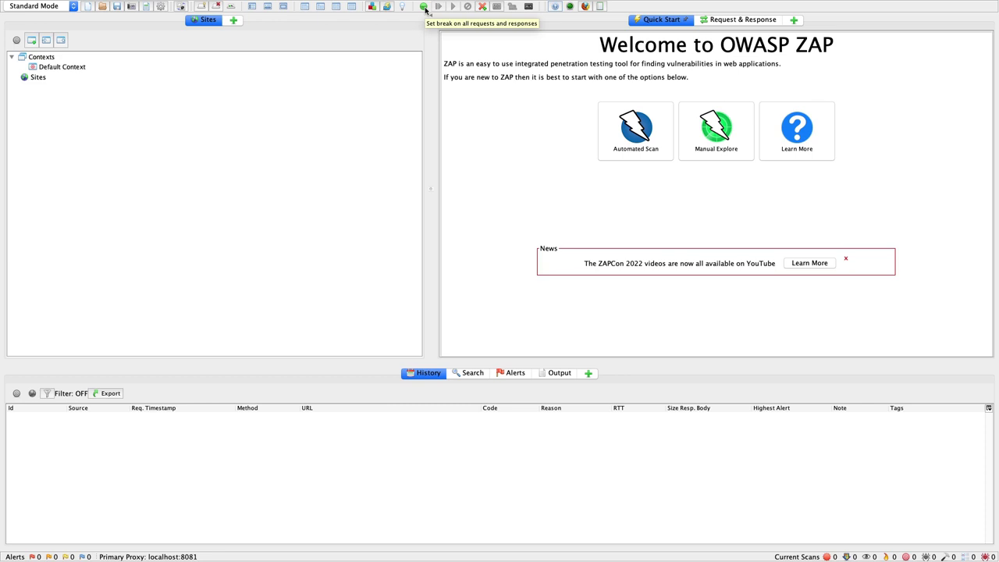
# Switch the program to Safe Mode and set it back to Standard Mode
pyautogui.click(62, 8)
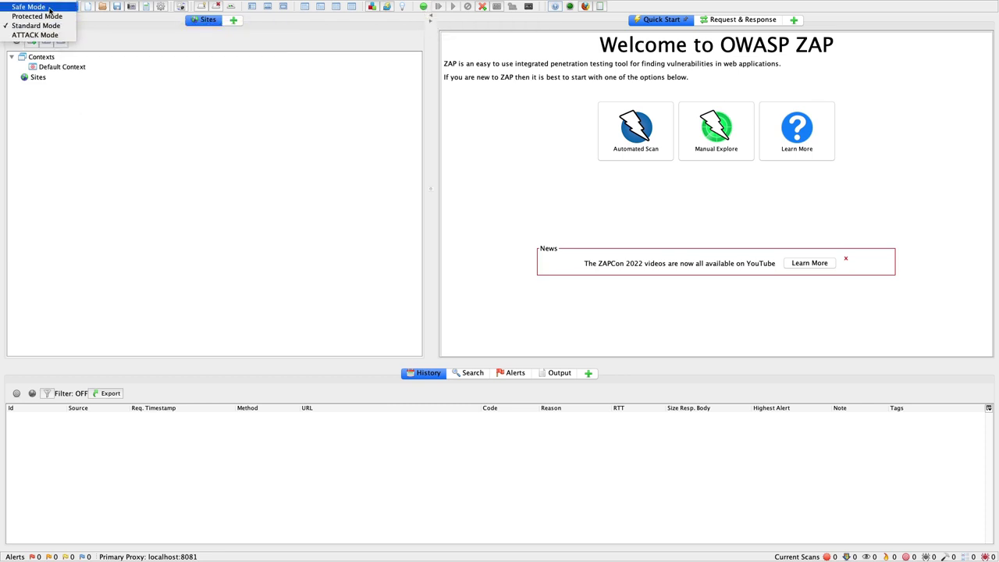
pyautogui.click(49, 8)
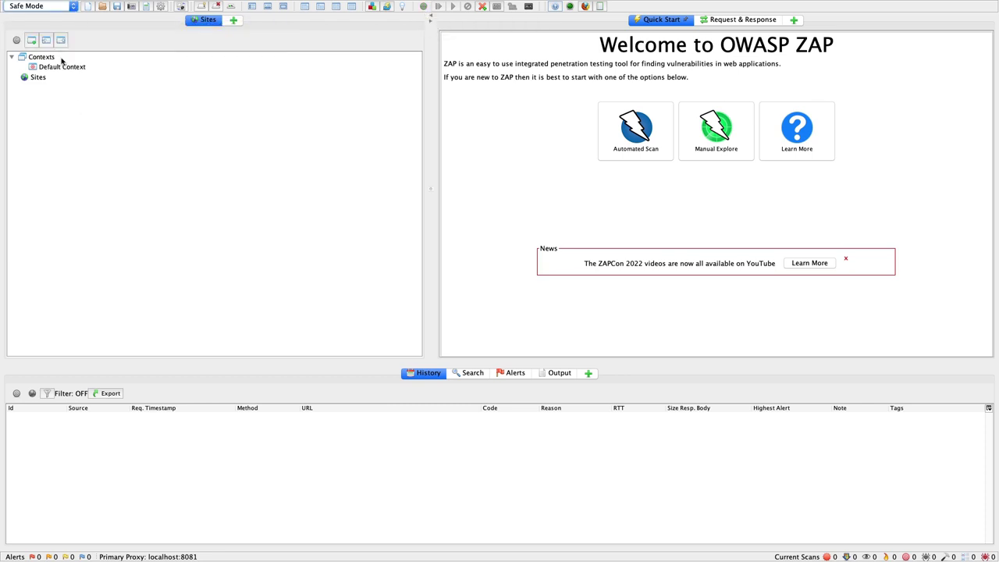
pyautogui.click(56, 7)
pyautogui.click(256, 131)
pyautogui.click(37, 78)
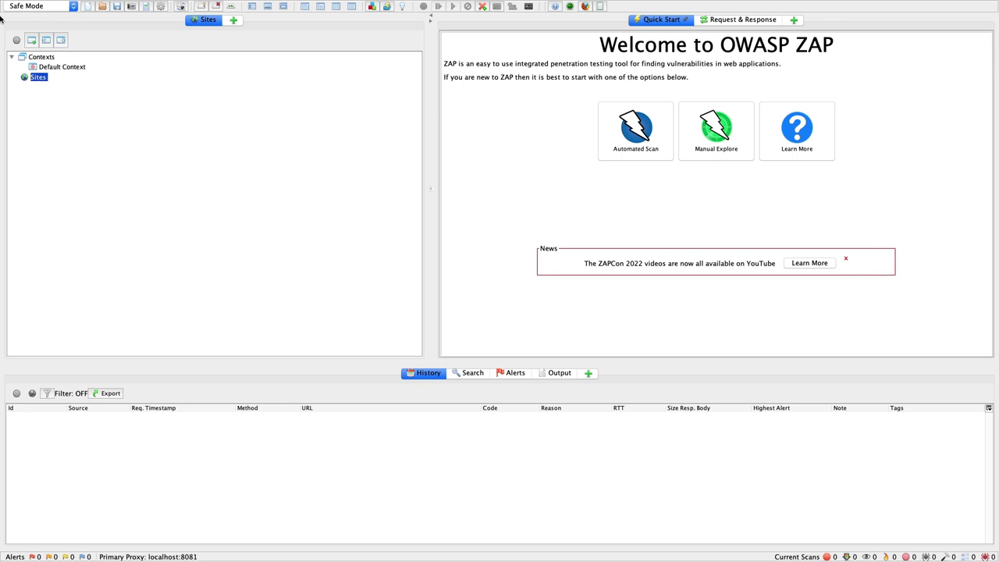
pyautogui.click(43, 7)
pyautogui.click(35, 27)
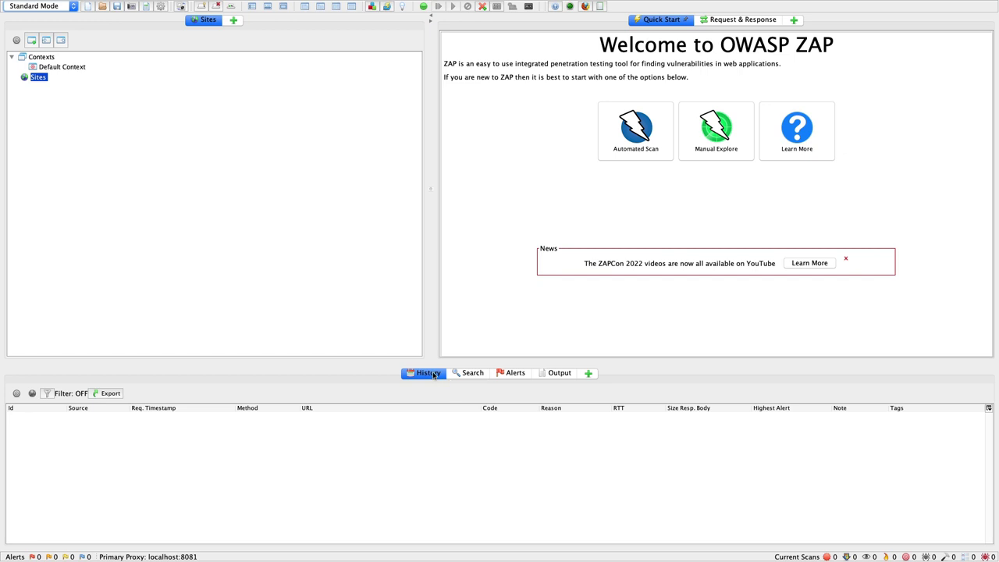
# View the Search, Alerts and Output information panels and return to History
pyautogui.click(473, 373)
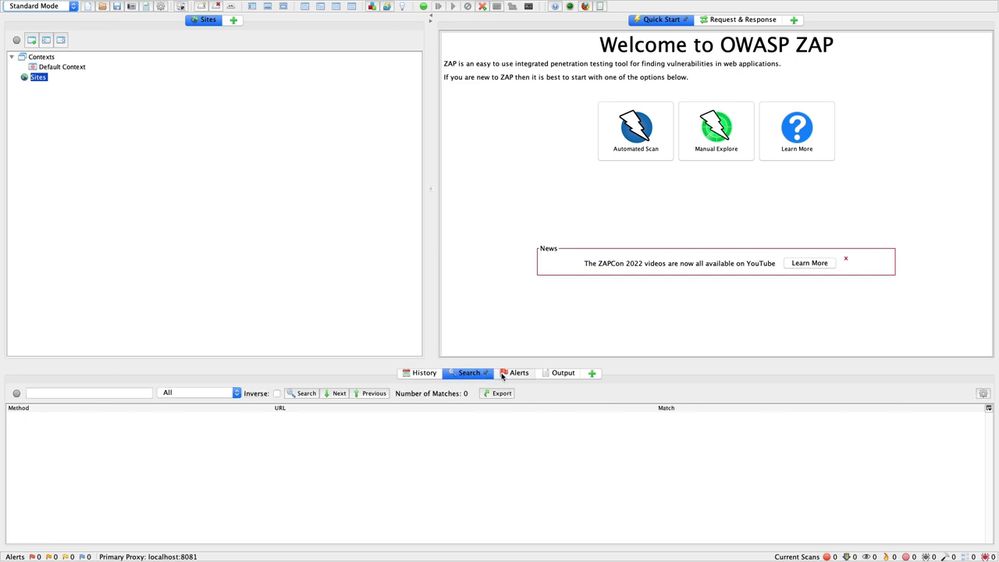
pyautogui.click(522, 374)
pyautogui.click(549, 374)
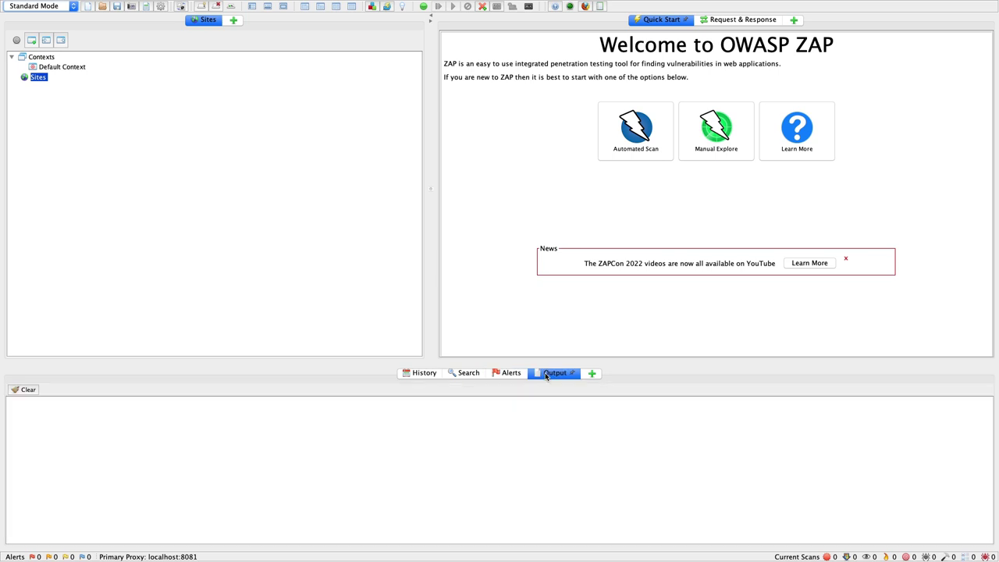
pyautogui.click(425, 373)
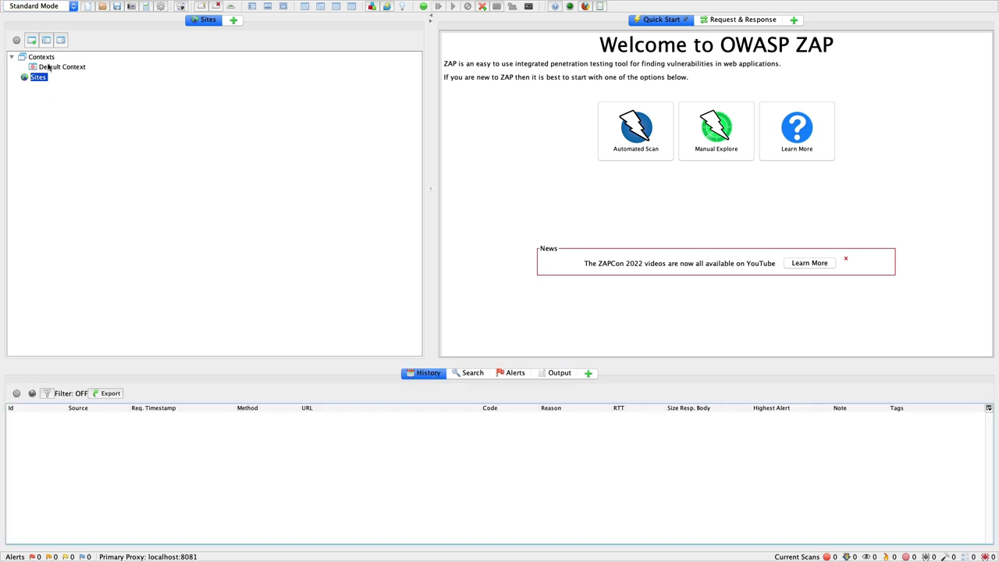
# View the session opening, saving and properties dialogs, leaving each without making changes
pyautogui.click(102, 7)
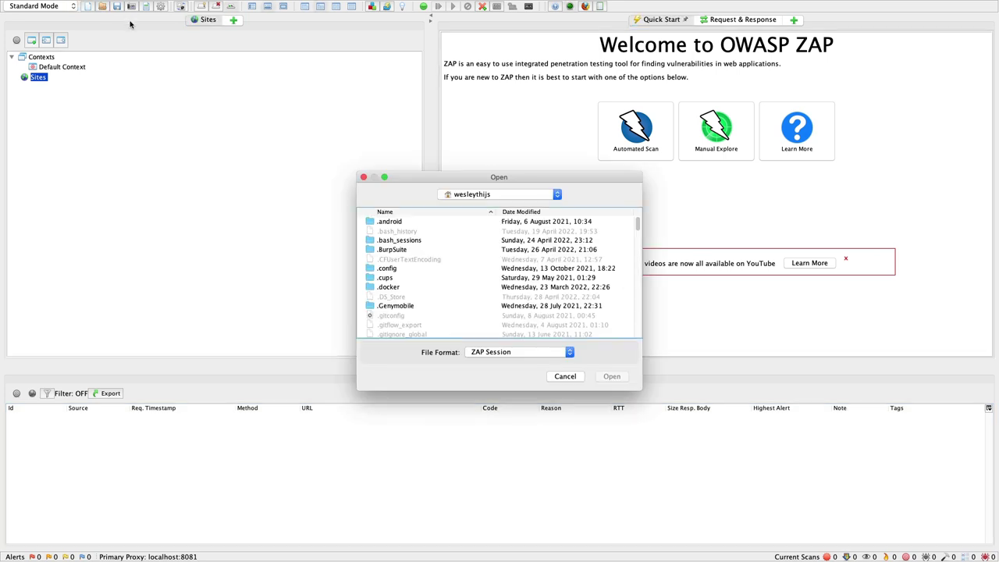
pyautogui.click(363, 177)
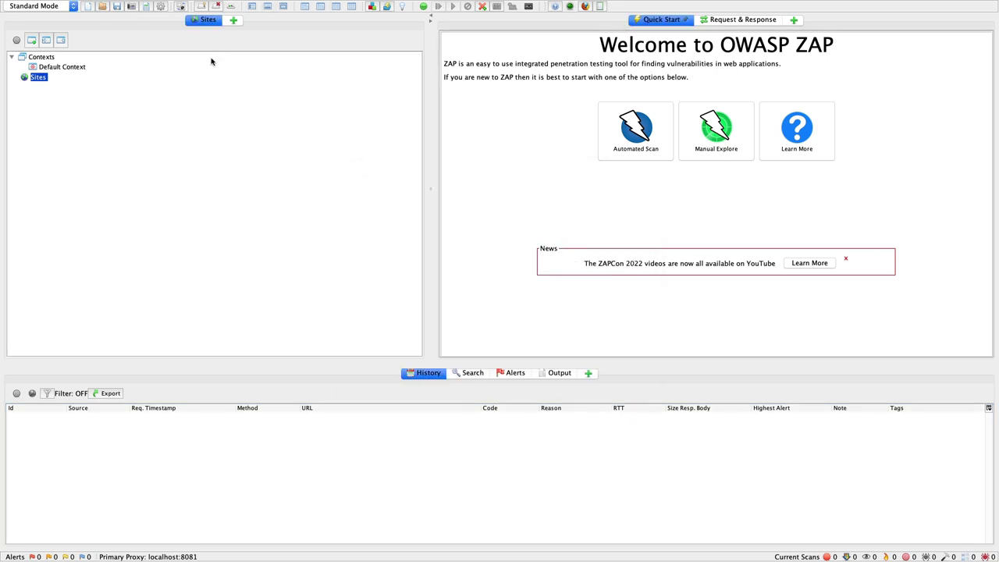
pyautogui.click(117, 6)
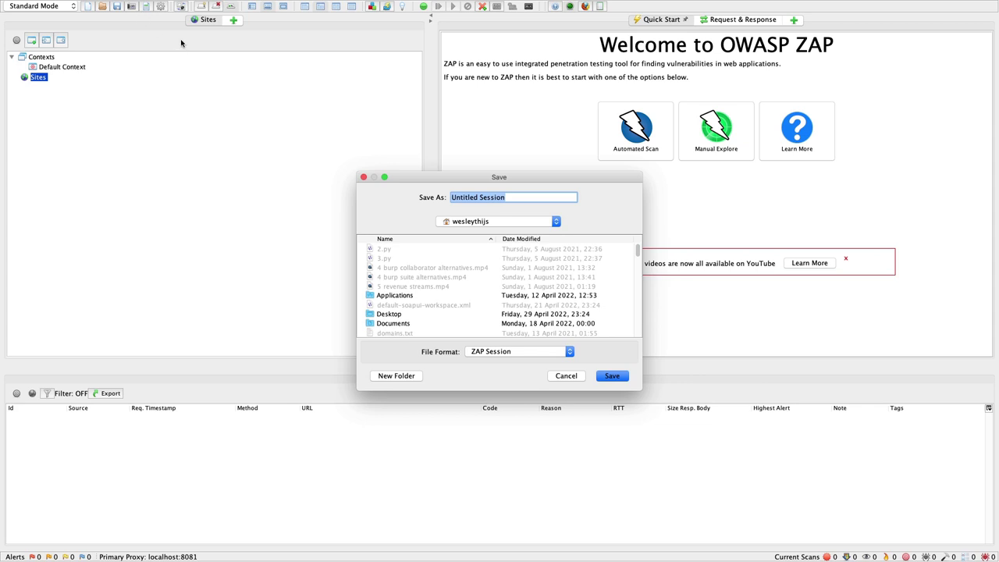
pyautogui.press('Escape')
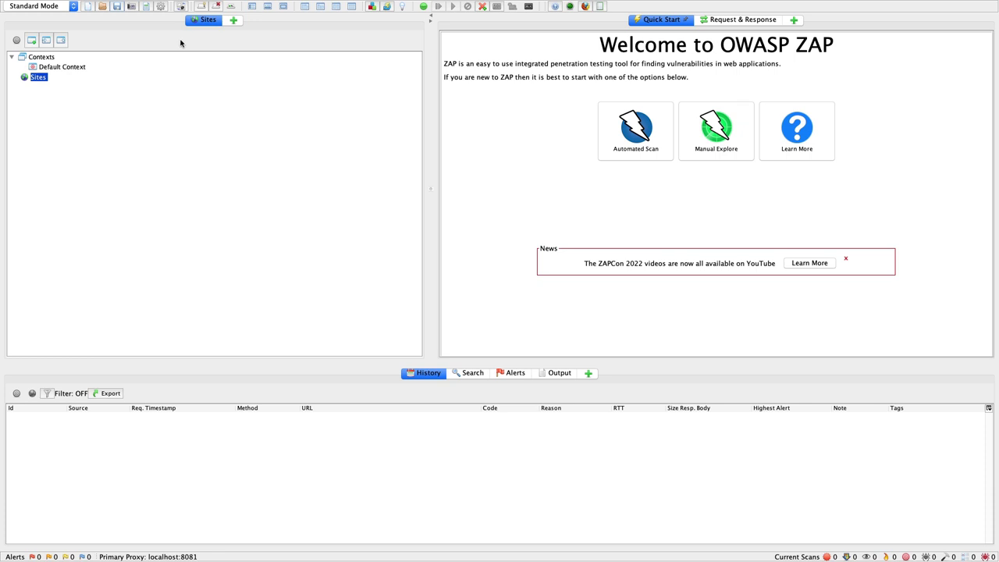
pyautogui.click(145, 8)
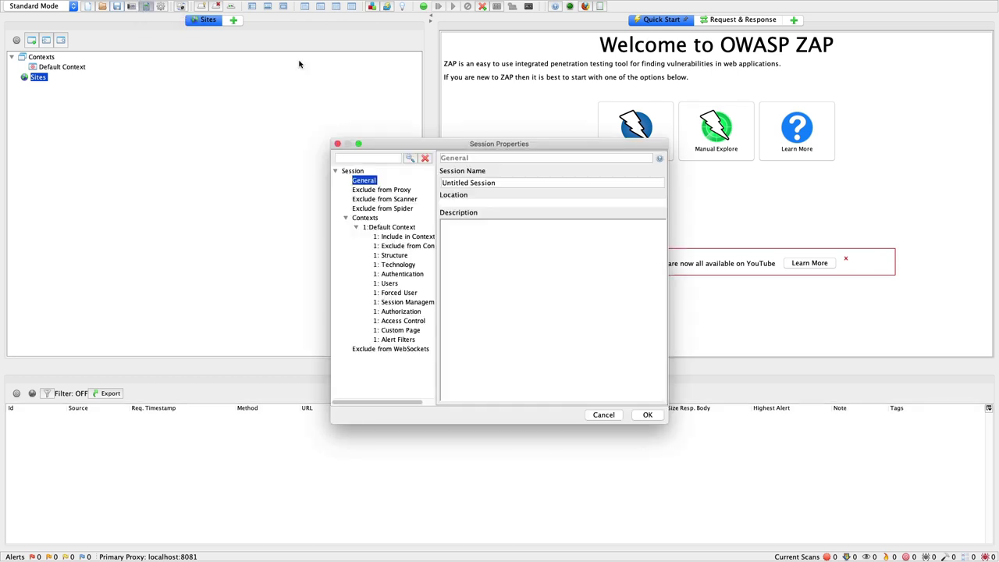
pyautogui.click(337, 144)
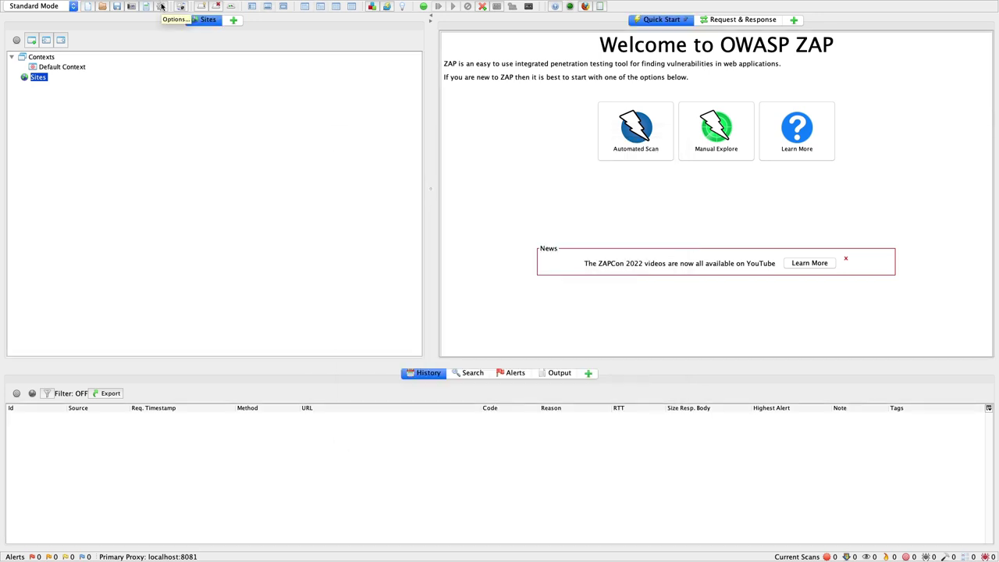
# View the Active Scan options and the list of Look and Feel themes without changing anything
pyautogui.click(162, 6)
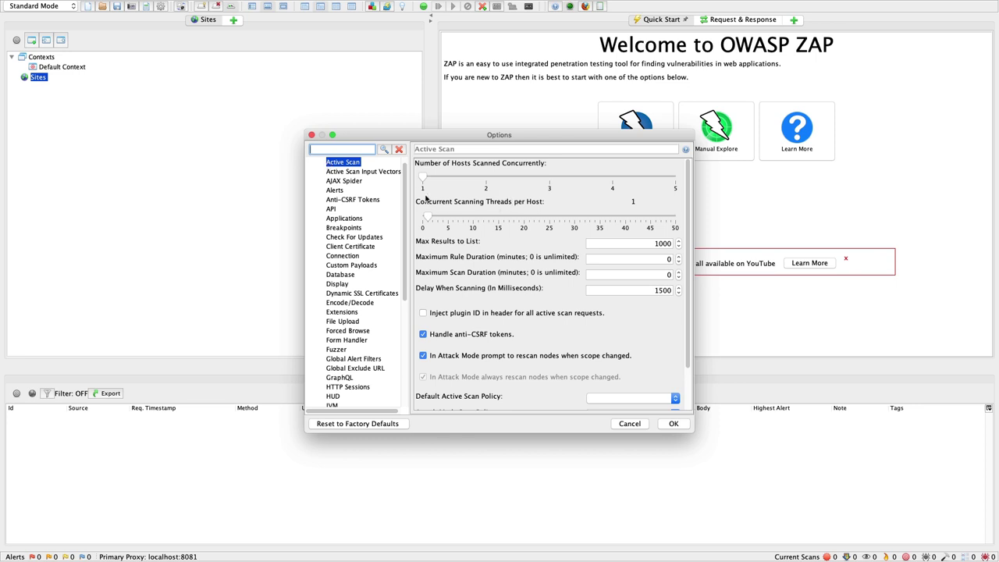
pyautogui.click(311, 135)
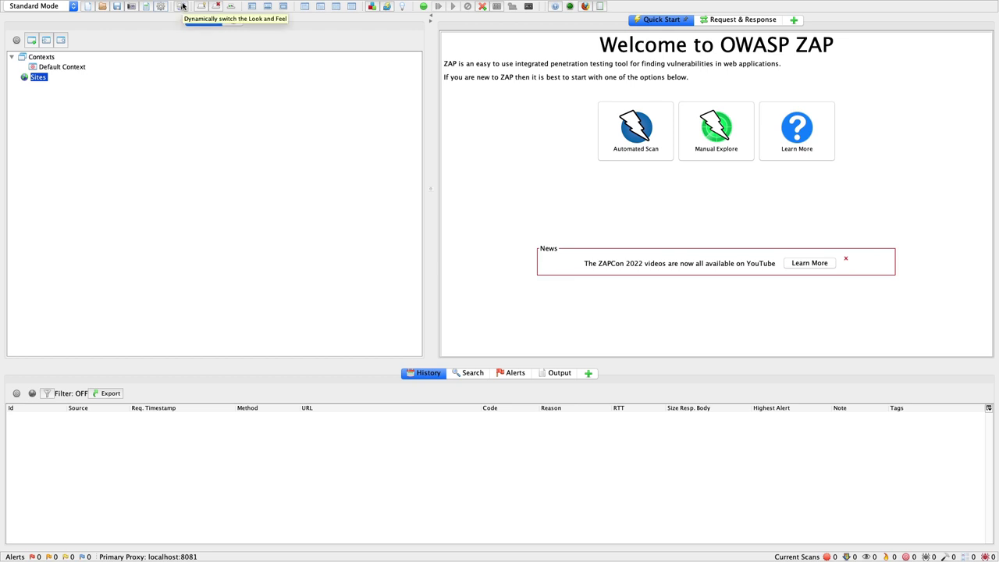
pyautogui.click(183, 7)
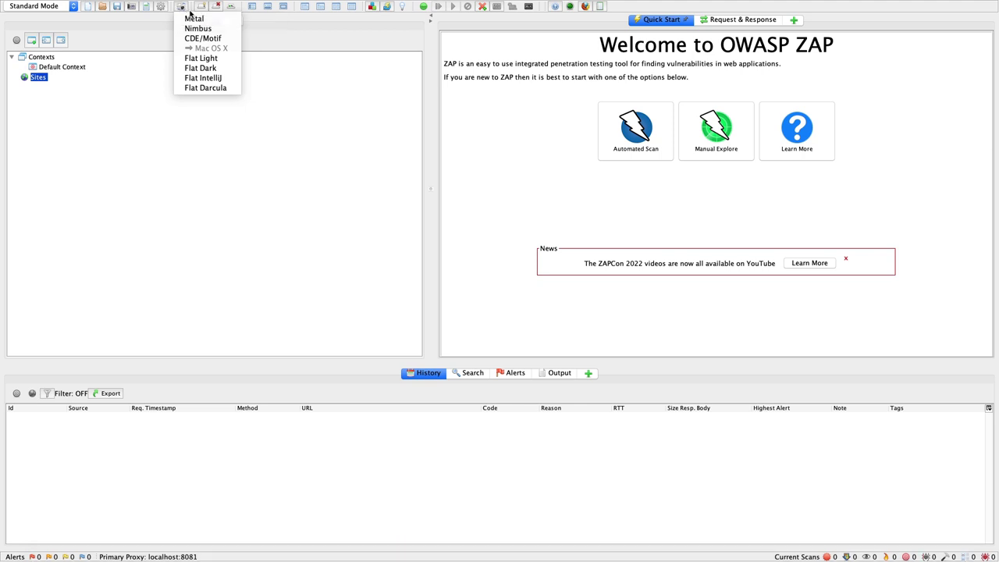
pyautogui.click(319, 70)
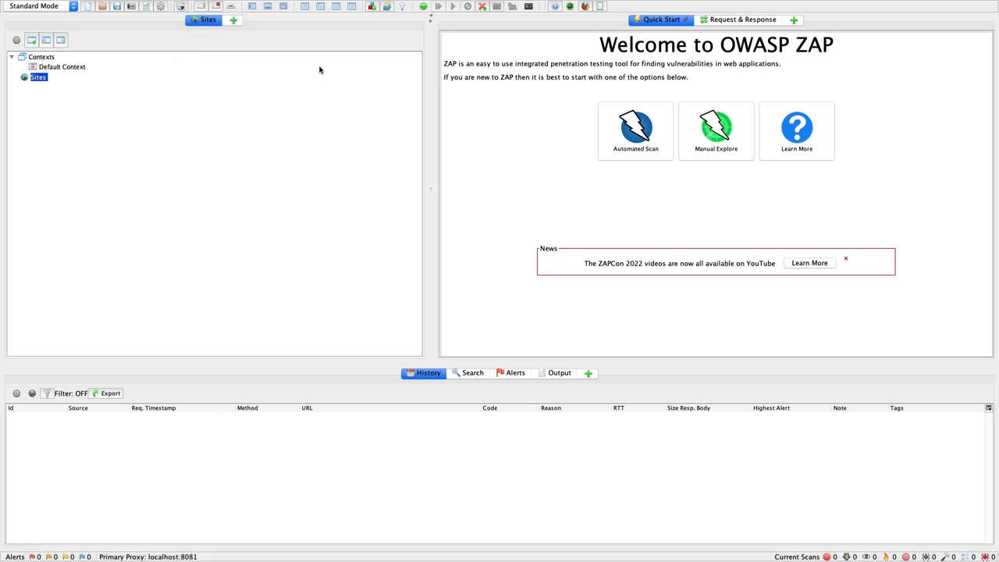
# Show all available tabs and hide the unpinned ones again
pyautogui.click(199, 7)
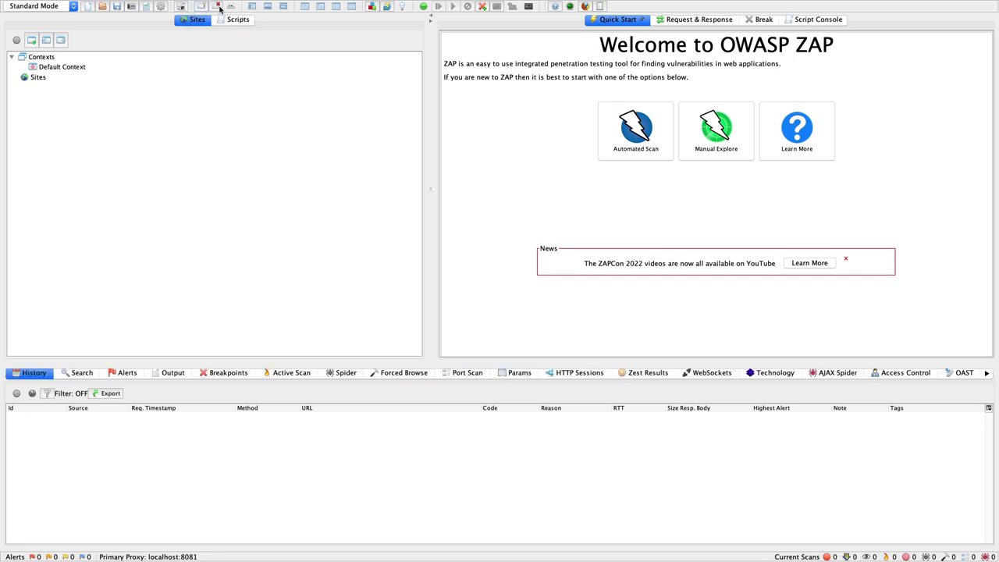
pyautogui.click(219, 6)
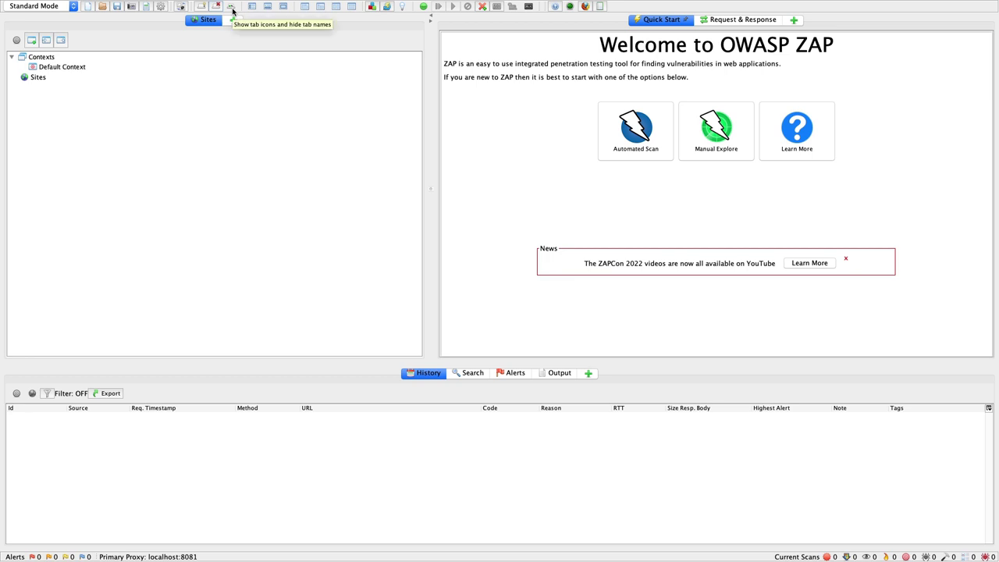
# Display tabs as icons without names, try the window layouts, and choose the one with full-width information panels
pyautogui.click(232, 7)
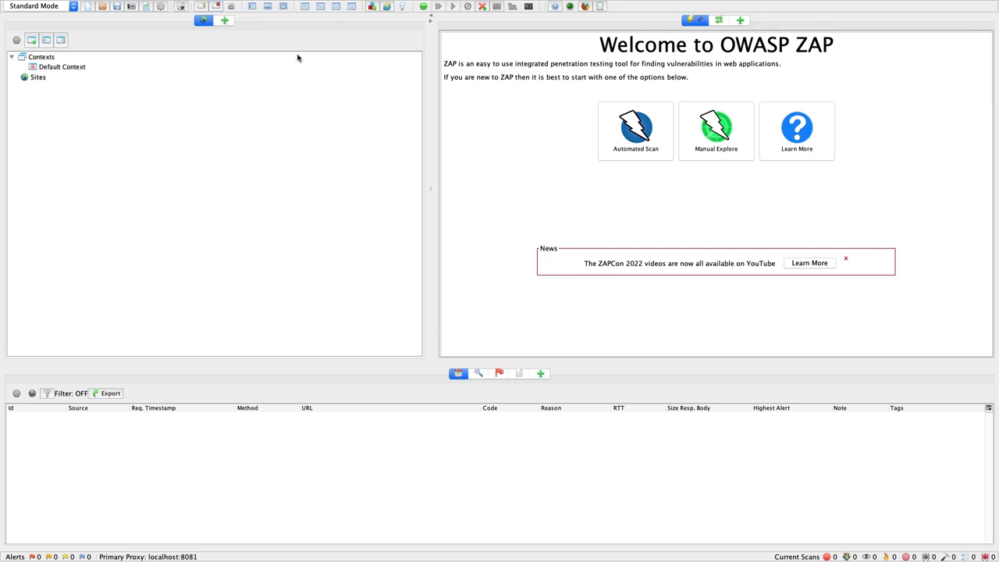
pyautogui.click(250, 8)
pyautogui.click(268, 8)
pyautogui.click(284, 6)
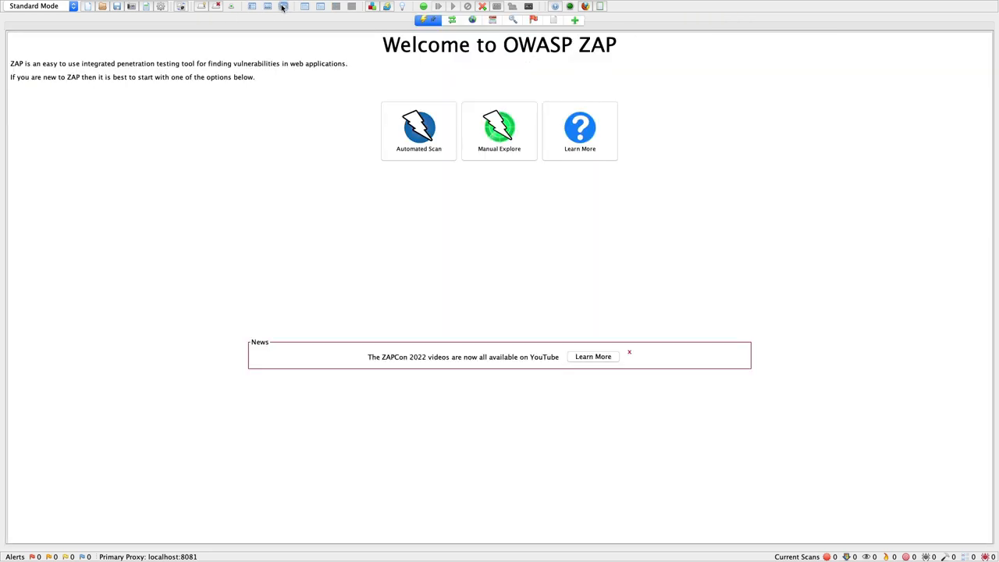
pyautogui.click(267, 7)
# Try the request and response panel arrangements and choose the one with separate Request and Response tabs
pyautogui.click(304, 9)
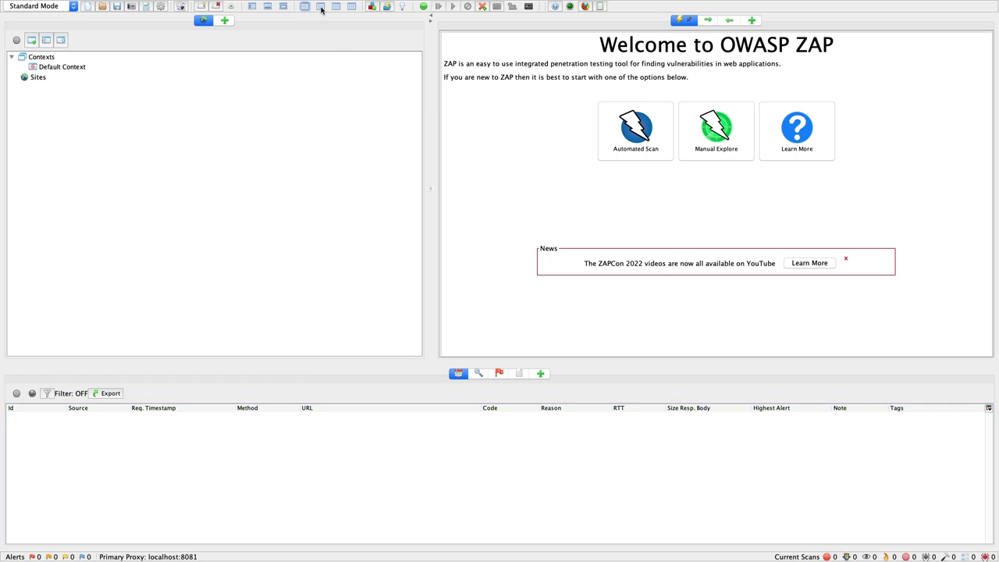
pyautogui.click(321, 8)
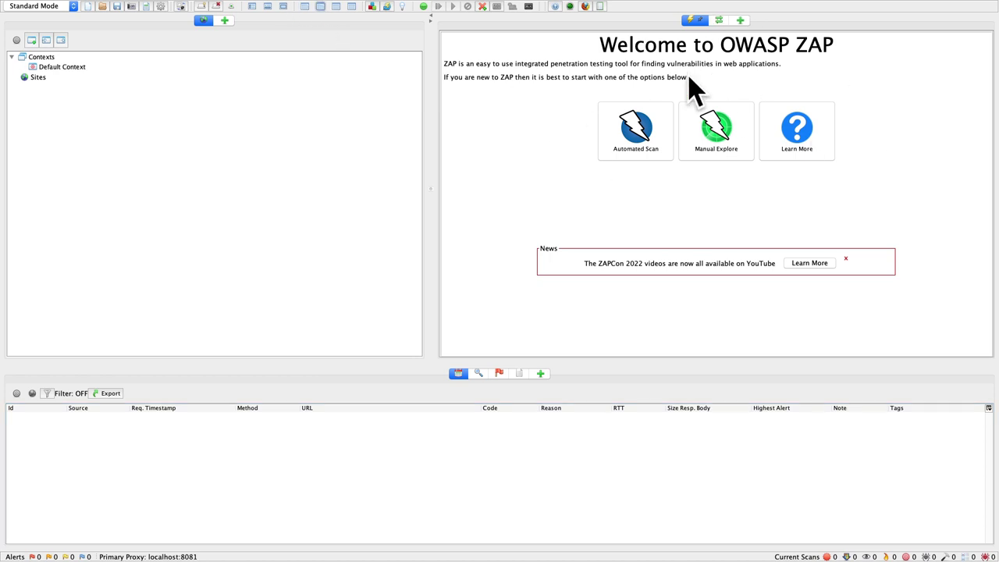
pyautogui.click(336, 6)
pyautogui.click(351, 6)
pyautogui.click(304, 6)
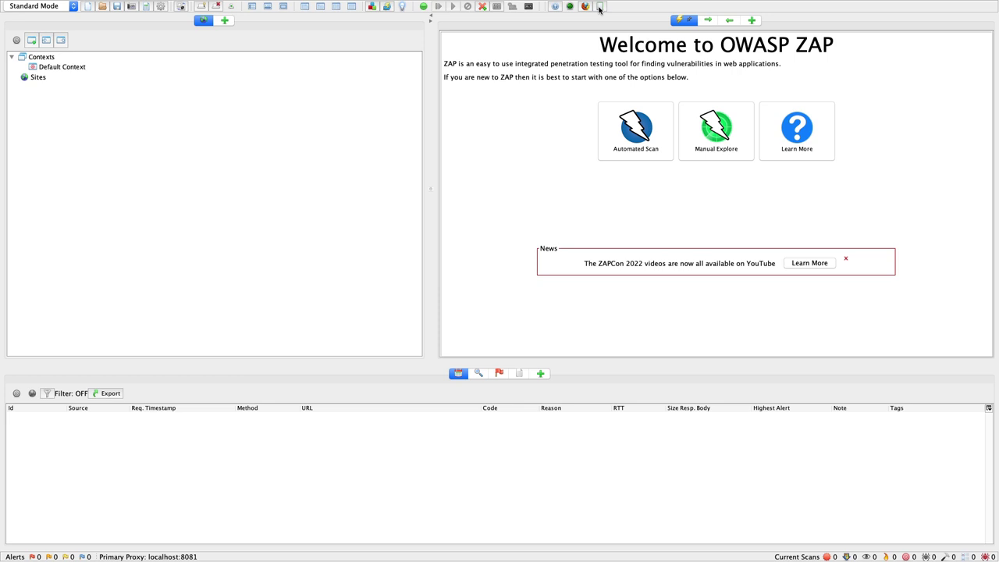
# View the New Context dialog without creating a context, and review the Default Context's include, exclude and structure settings
pyautogui.click(32, 40)
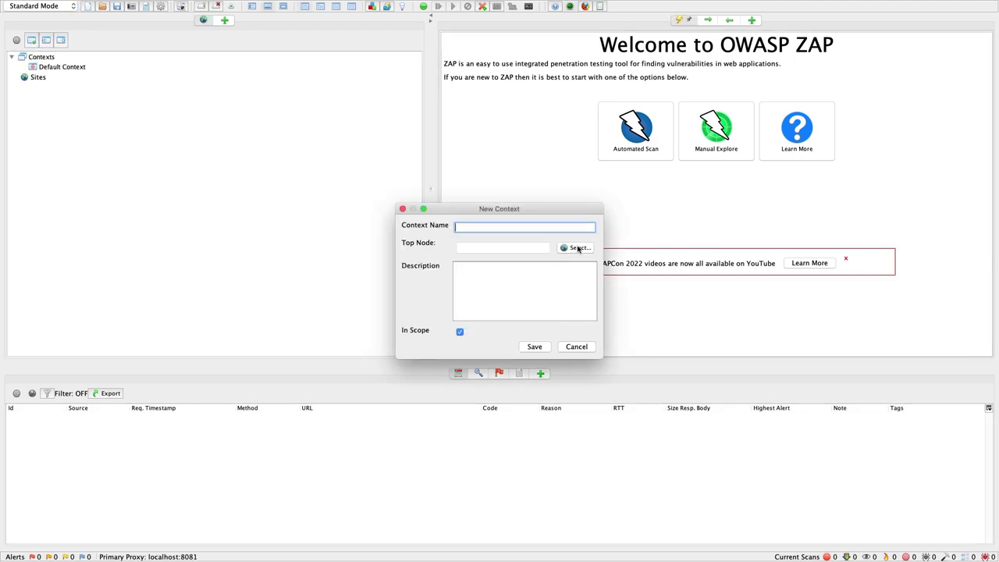
pyautogui.press('Escape')
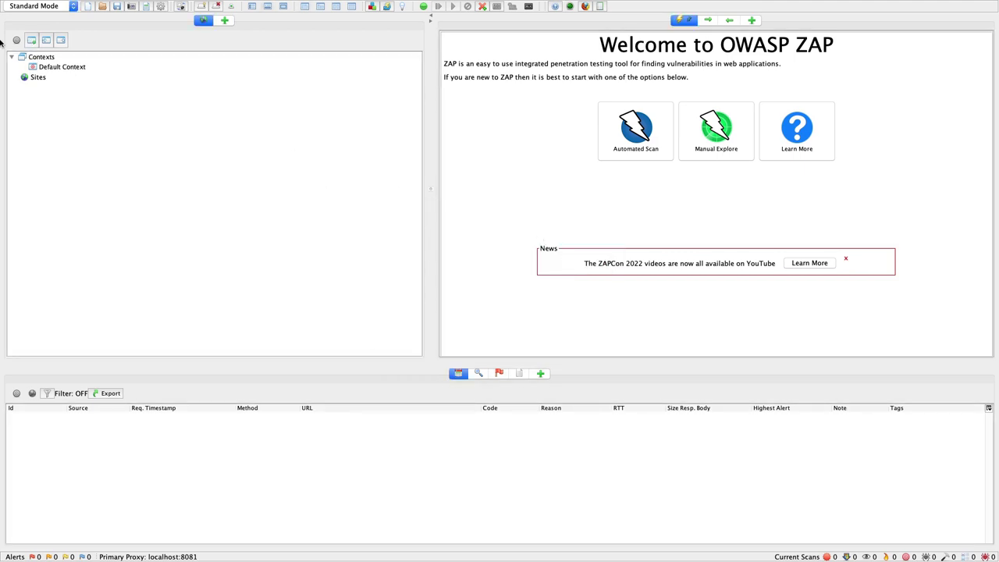
pyautogui.click(43, 68)
pyautogui.doubleClick(43, 69)
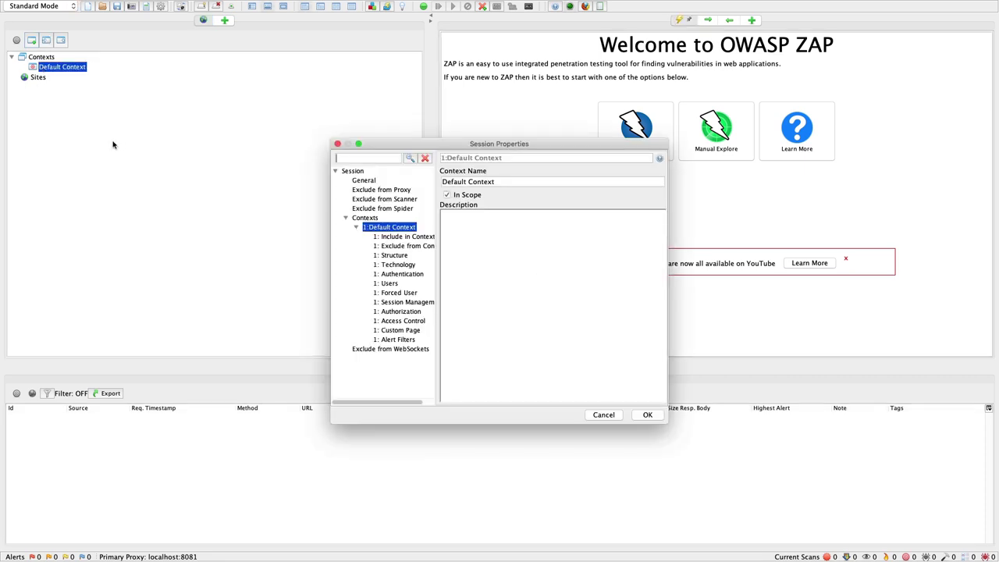
pyautogui.click(398, 236)
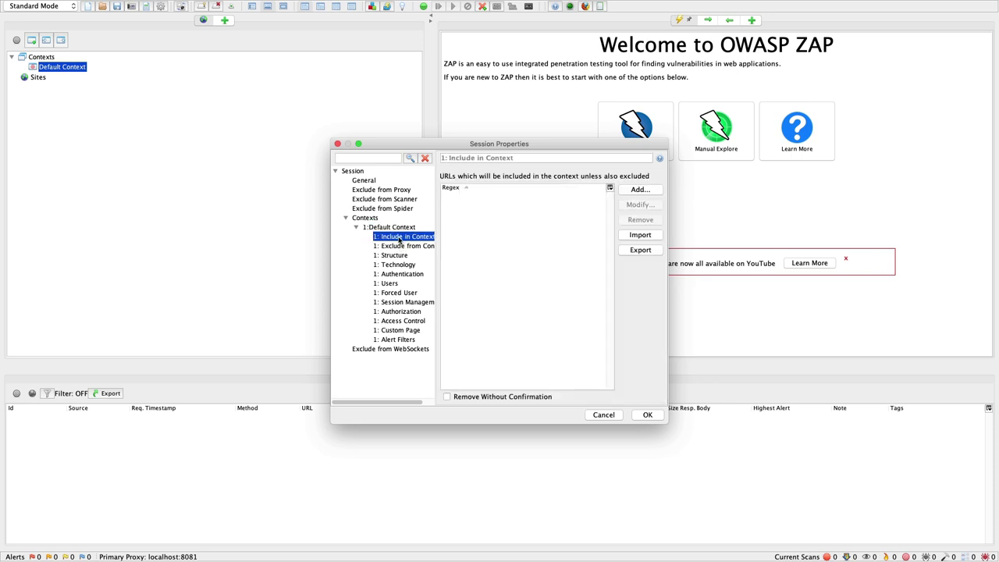
pyautogui.click(406, 246)
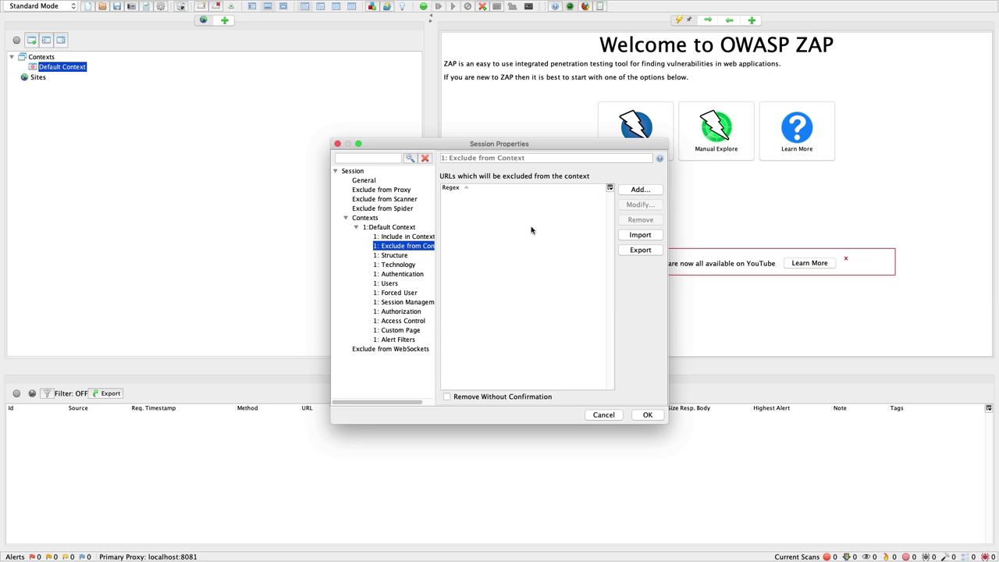
pyautogui.click(391, 255)
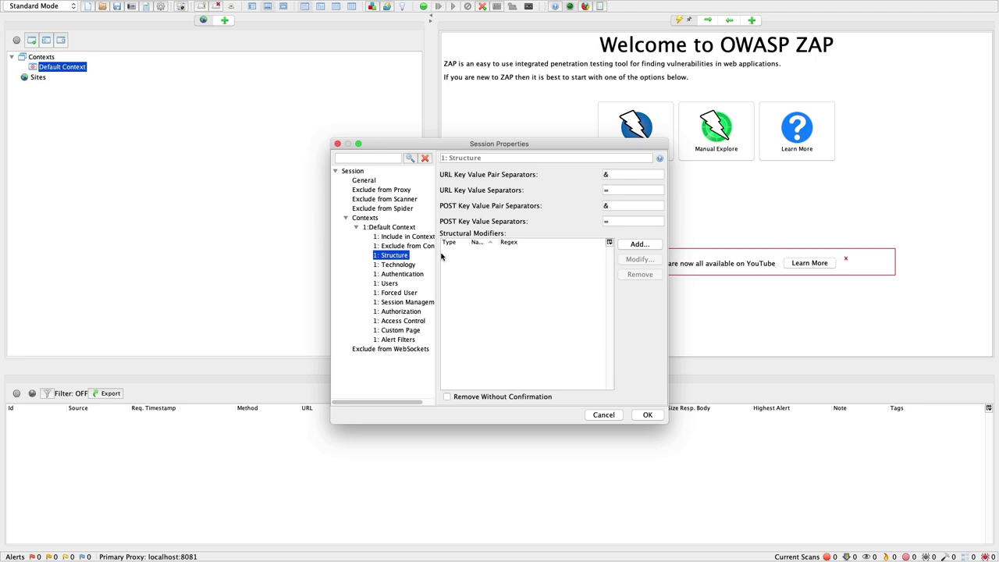
# Review the Default Context's Technology, Authentication, Users, Forced User and Session Management settings, keeping Cookie-based Session Management
pyautogui.click(390, 268)
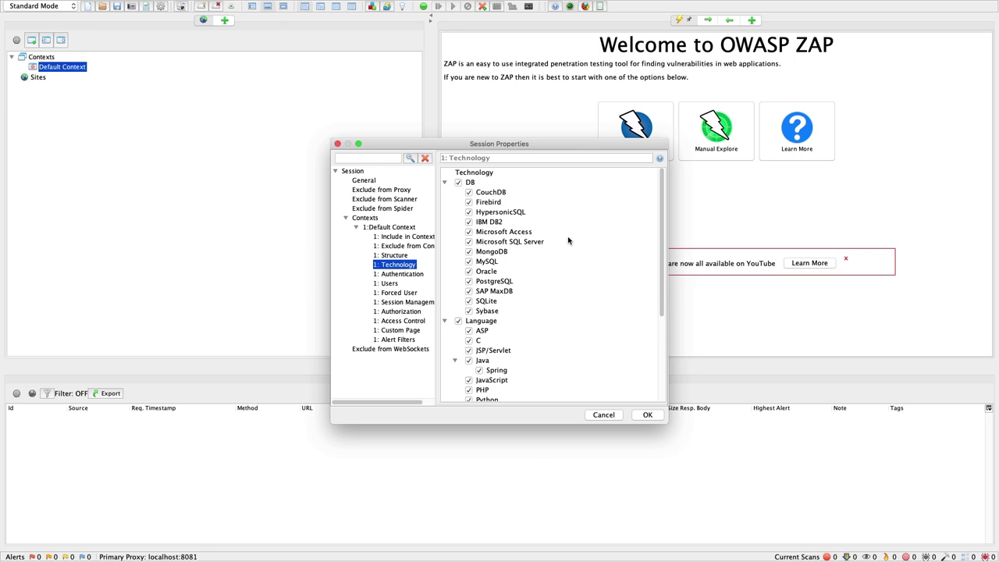
pyautogui.click(417, 274)
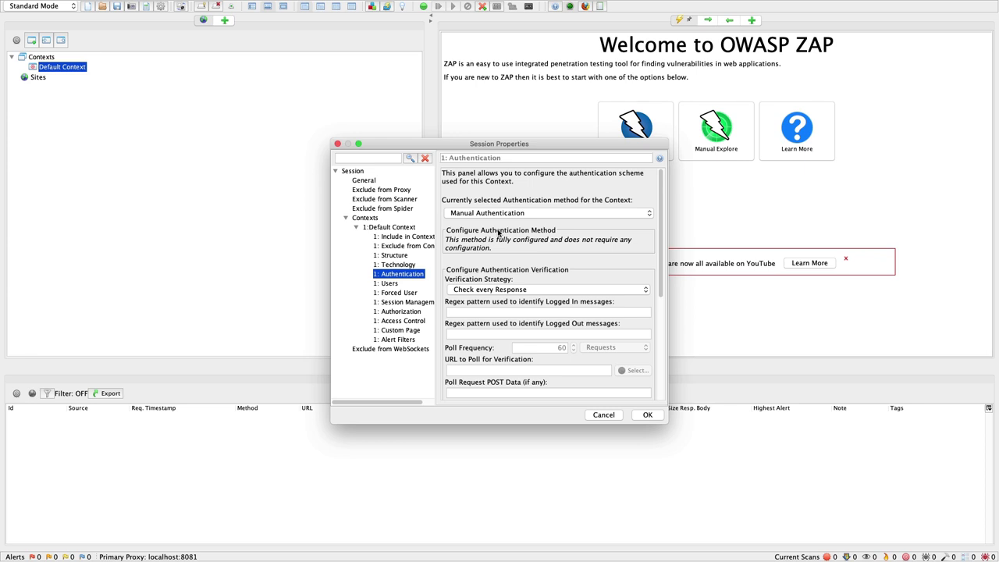
pyautogui.click(394, 284)
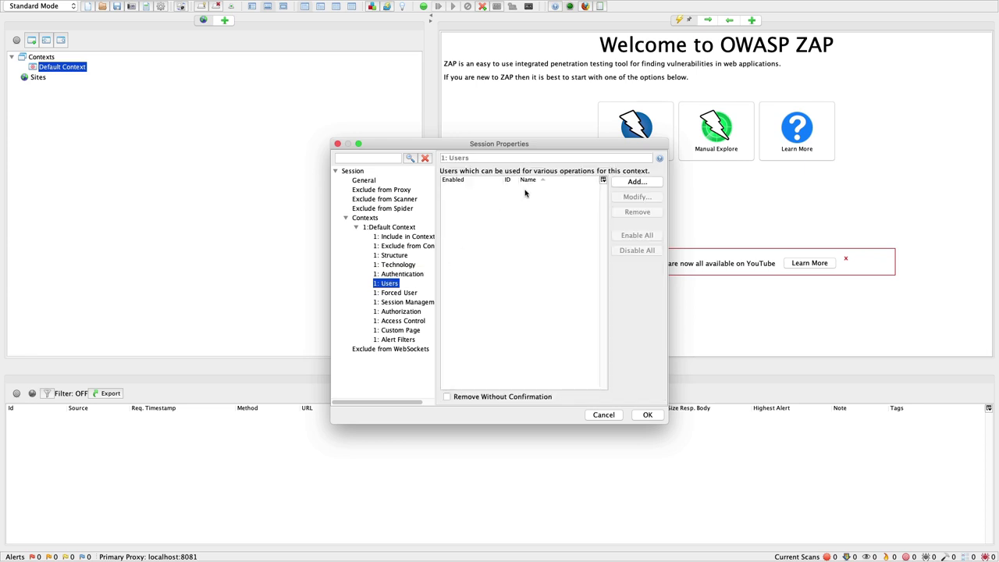
pyautogui.click(399, 293)
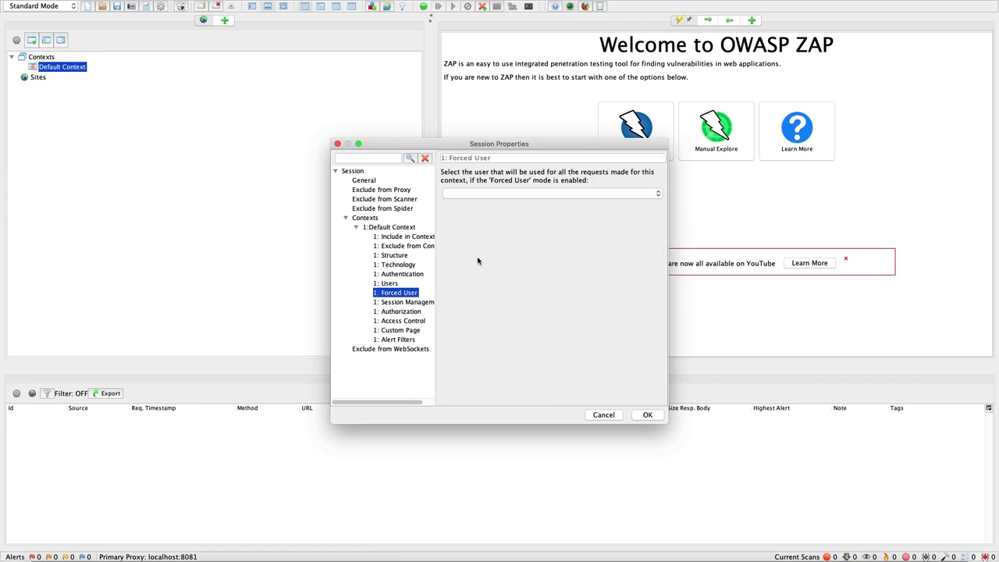
pyautogui.click(390, 304)
pyautogui.click(514, 211)
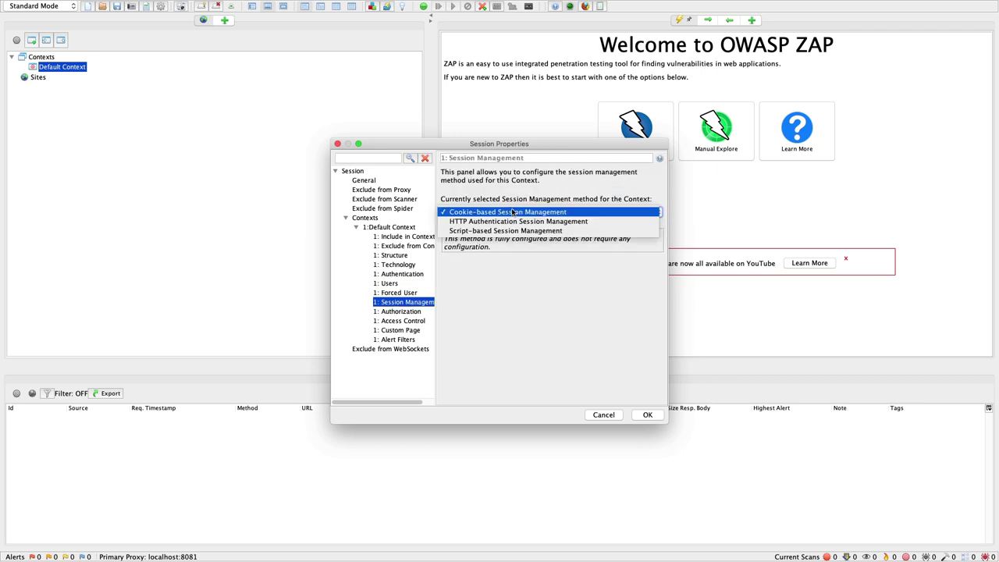
pyautogui.click(512, 211)
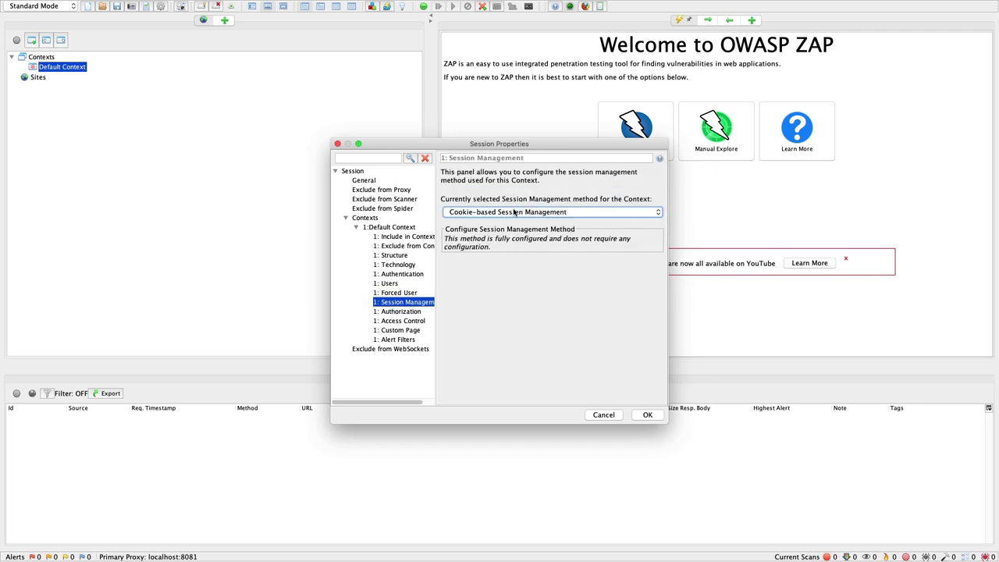
# Review the Authorization, Access Control, Custom Page, Alert Filters and Exclude from WebSockets settings, and close the session properties without saving
pyautogui.click(377, 312)
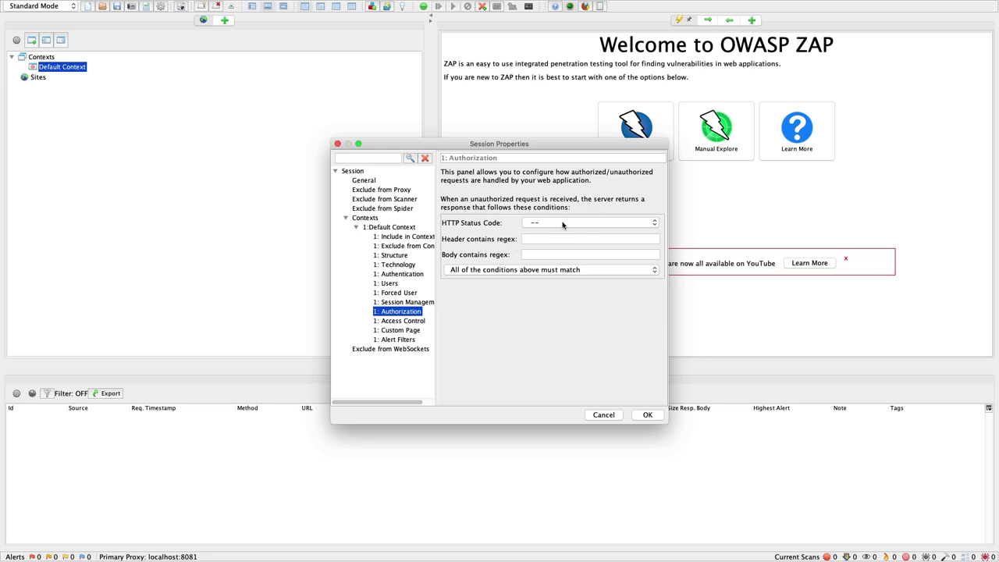
pyautogui.click(562, 225)
pyautogui.click(565, 224)
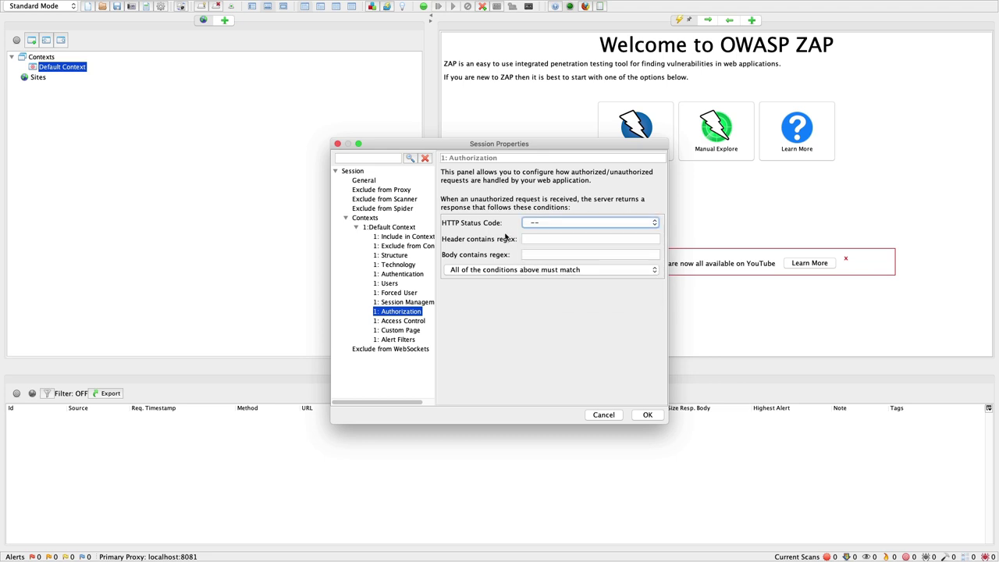
pyautogui.click(387, 321)
pyautogui.click(388, 330)
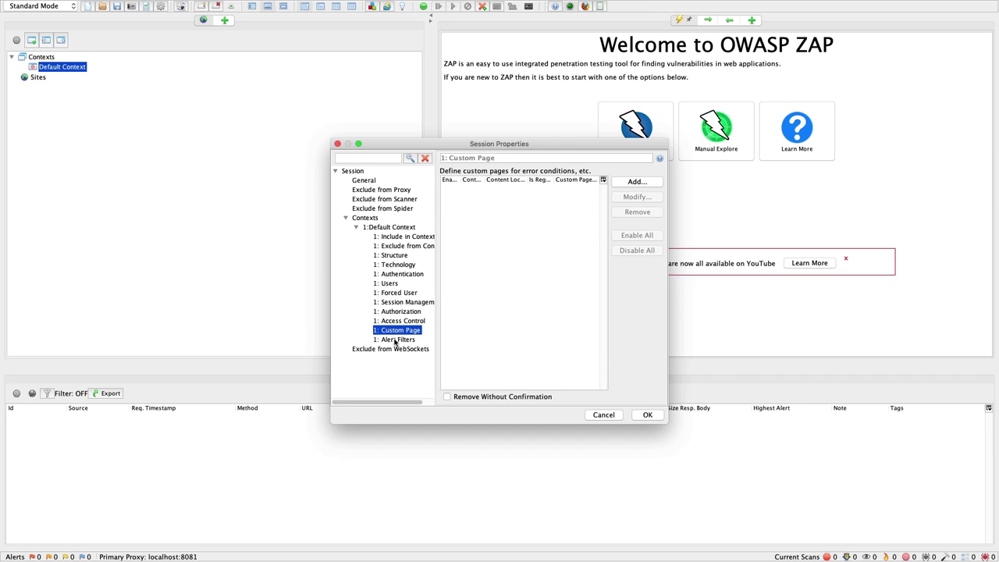
pyautogui.click(397, 341)
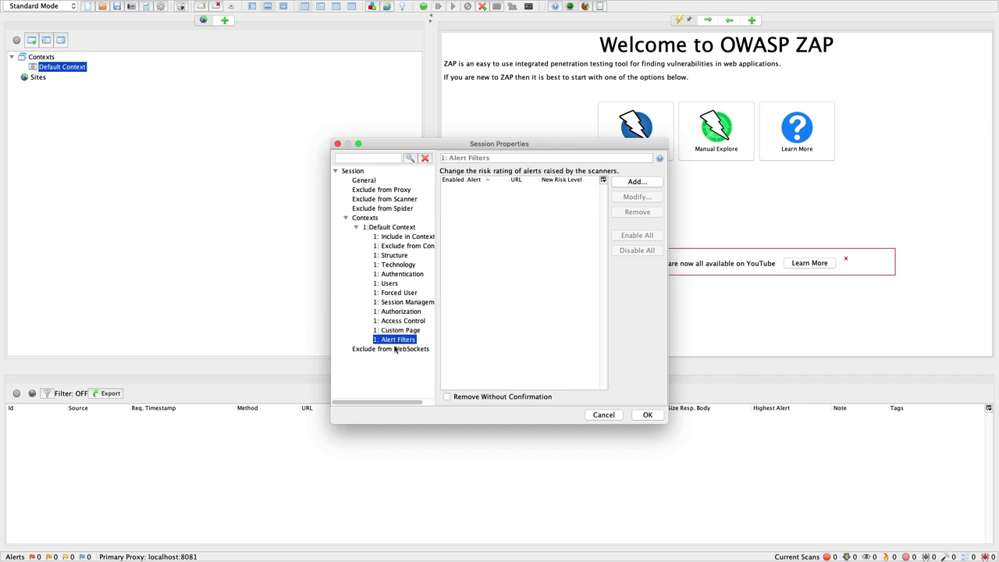
pyautogui.click(376, 350)
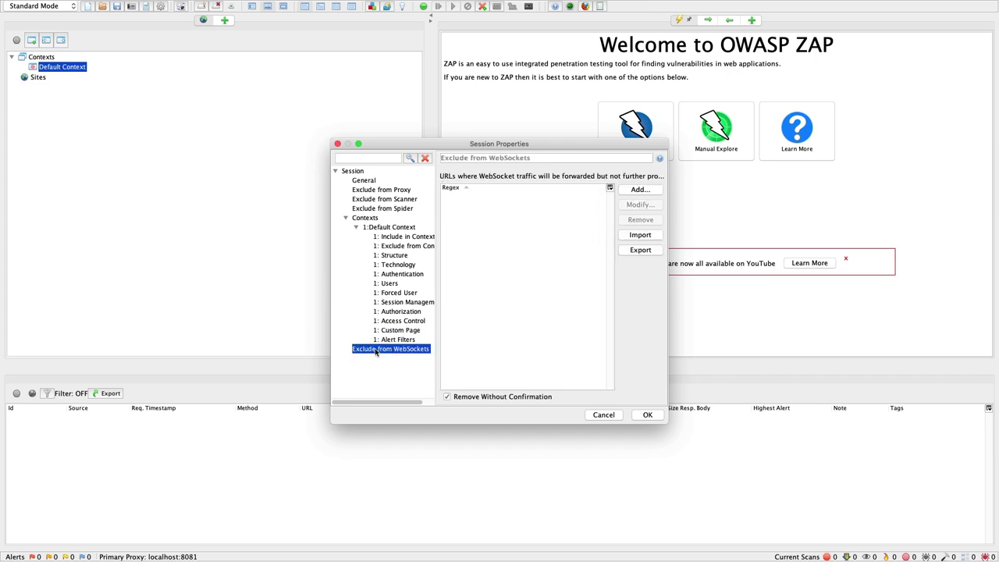
pyautogui.click(613, 416)
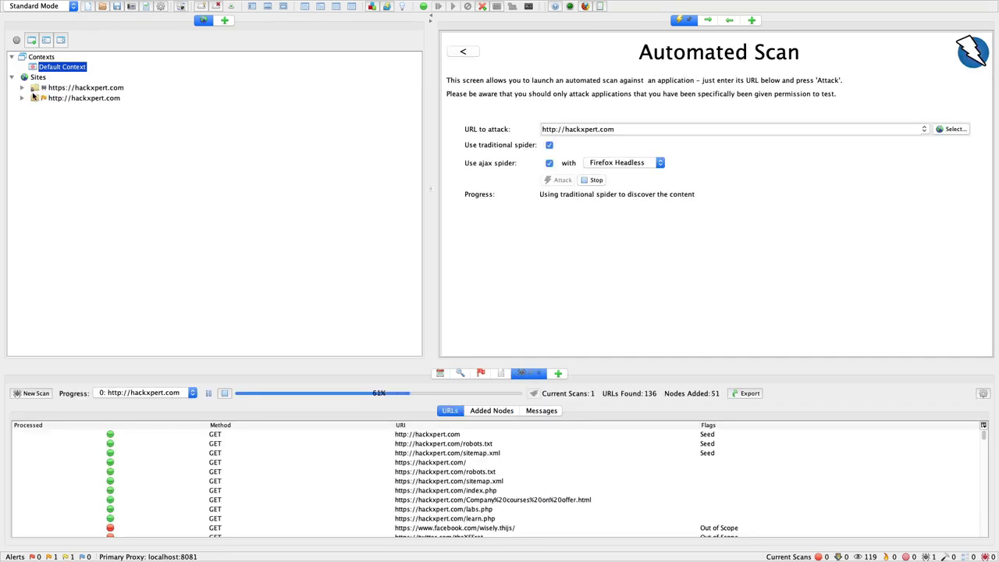
pyautogui.click(21, 87)
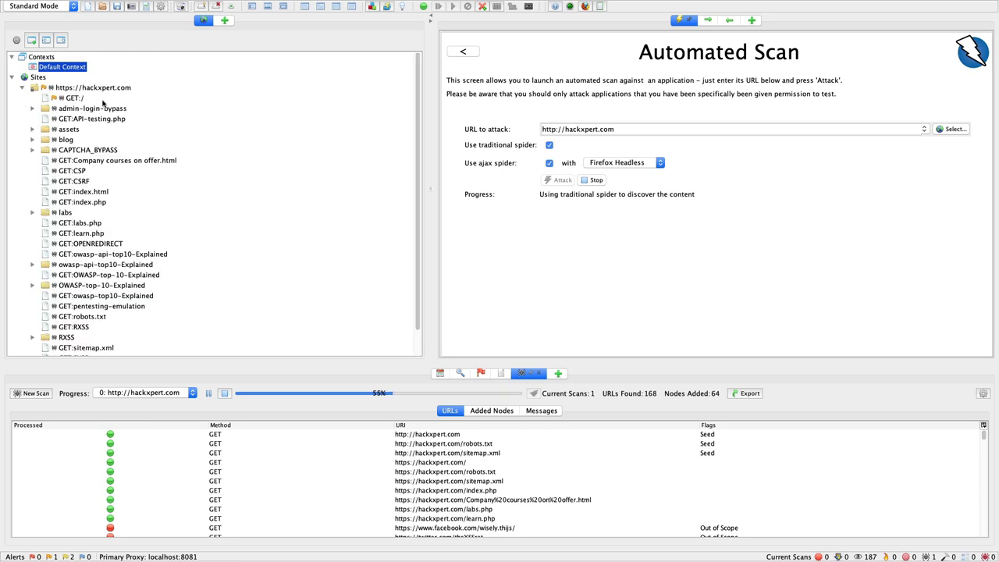
pyautogui.click(23, 89)
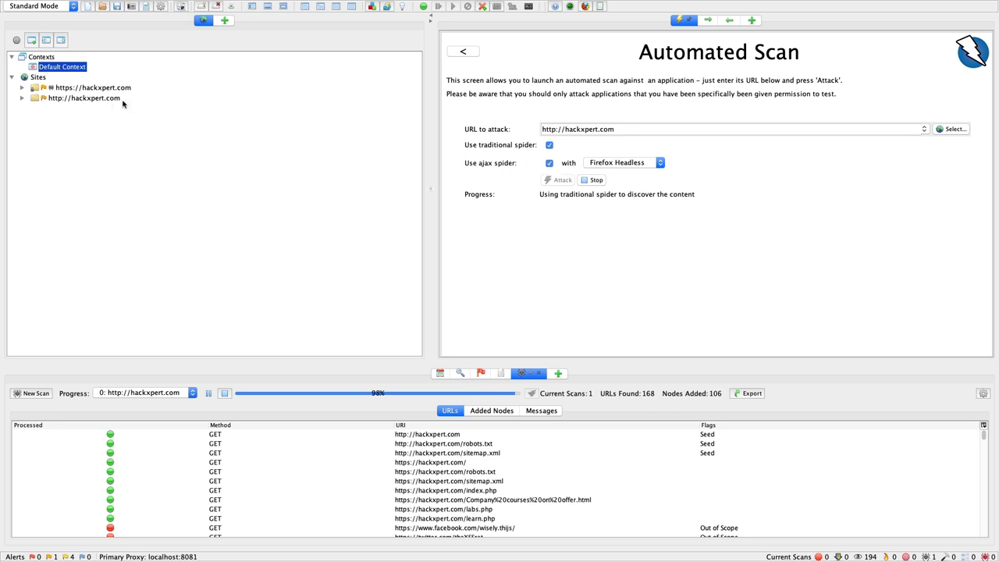
pyautogui.doubleClick(78, 89)
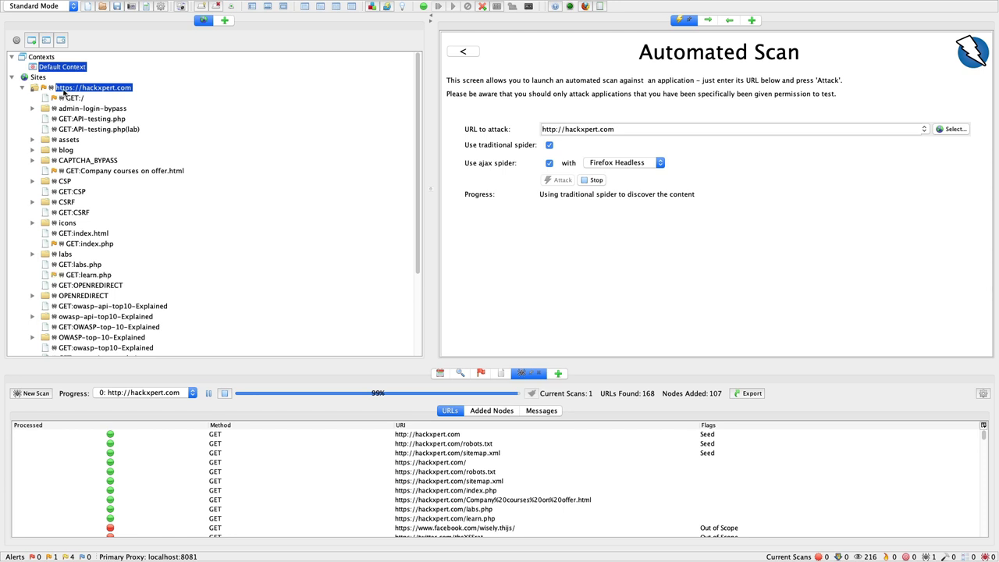
pyautogui.rightClick(67, 91)
pyautogui.moveTo(81, 97)
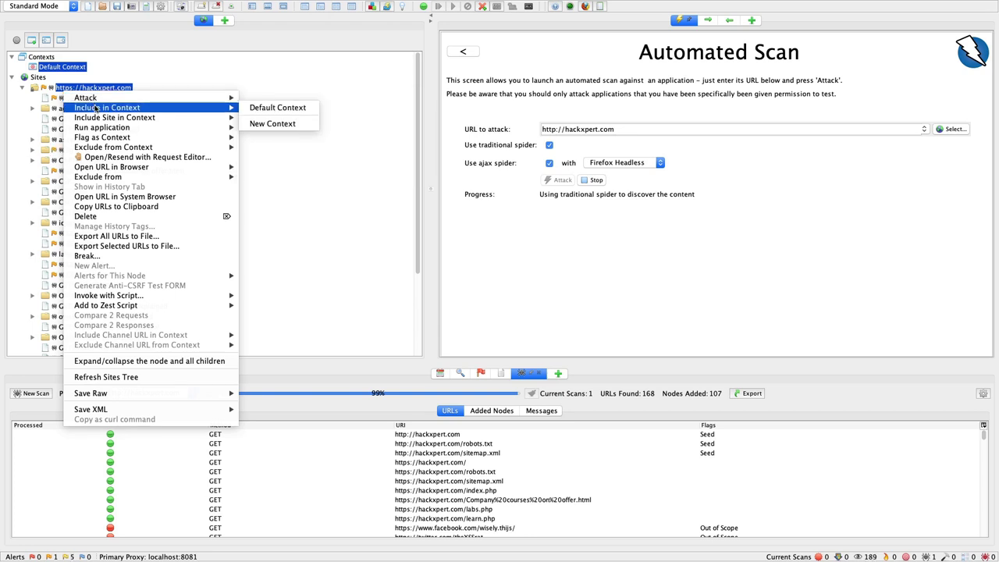
pyautogui.moveTo(98, 117)
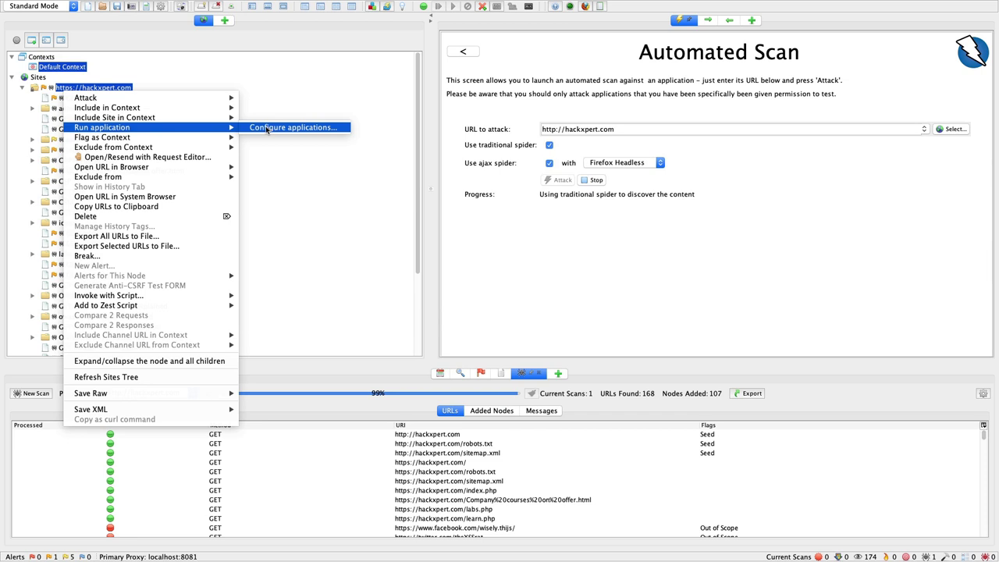
pyautogui.moveTo(202, 142)
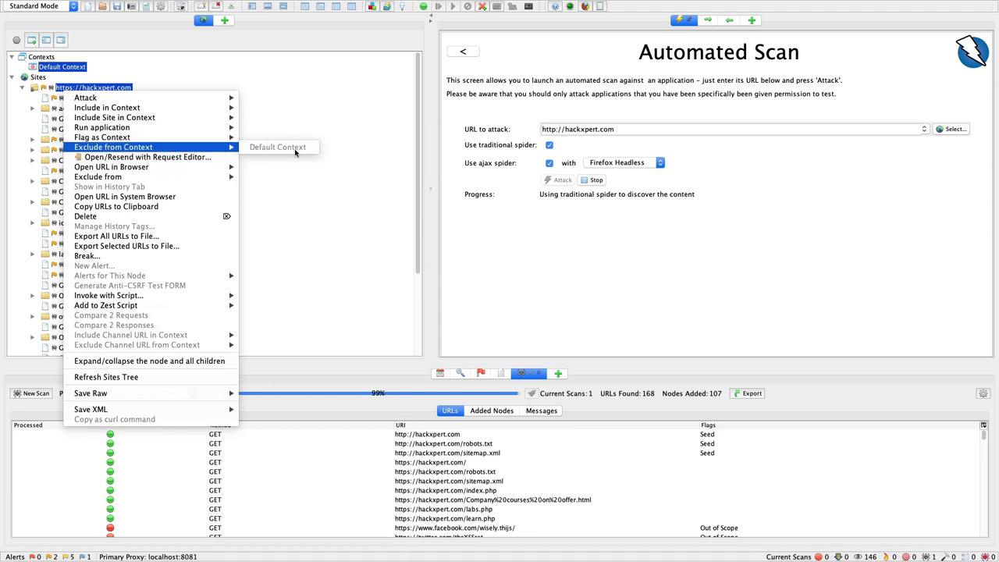
pyautogui.moveTo(169, 126)
pyautogui.moveTo(179, 109)
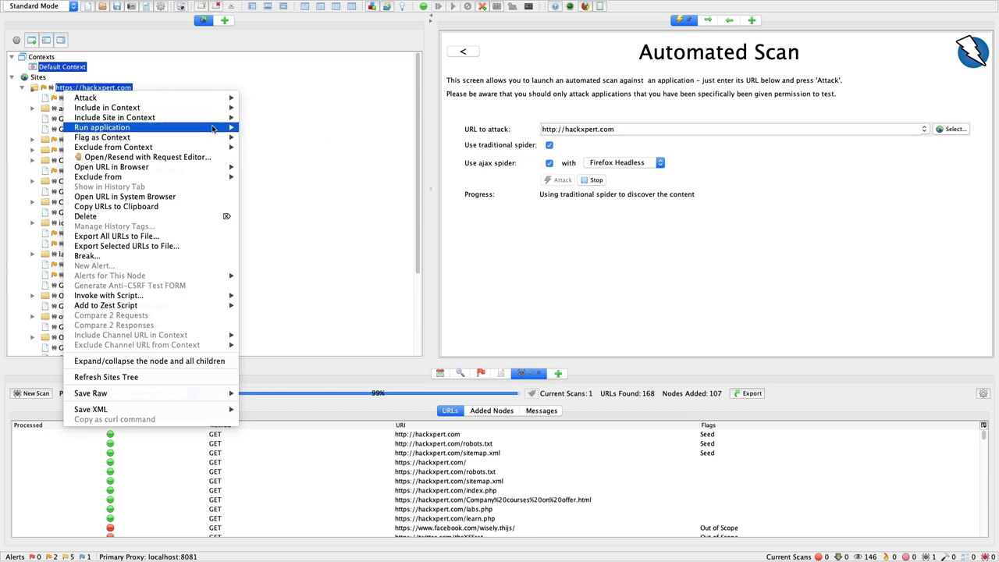
pyautogui.moveTo(164, 167)
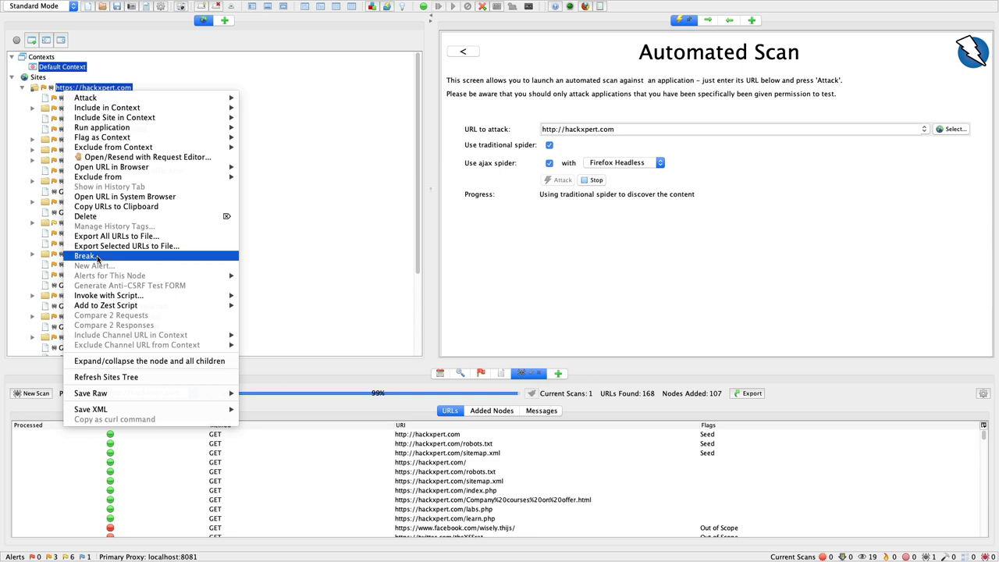
pyautogui.moveTo(122, 298)
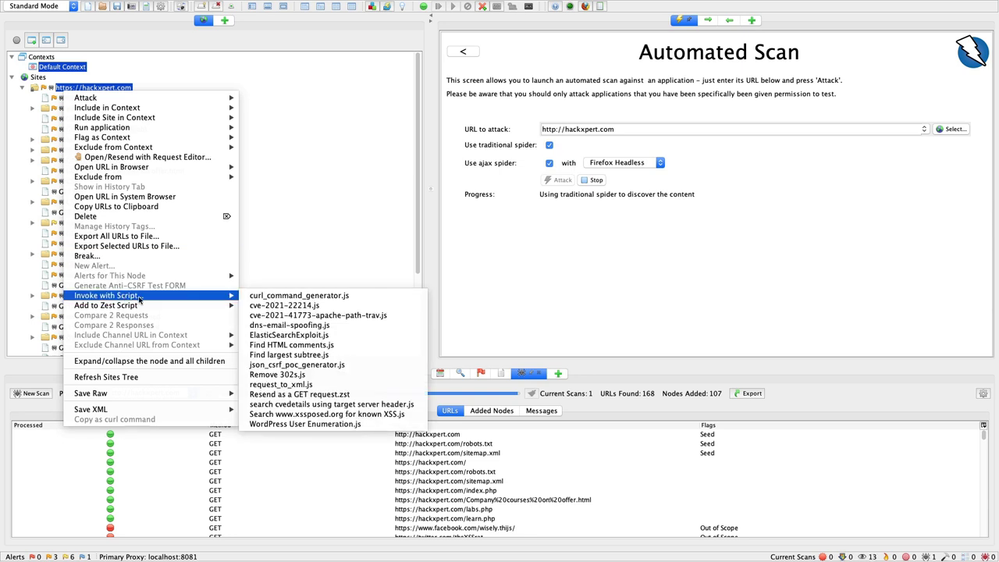
pyautogui.moveTo(221, 306)
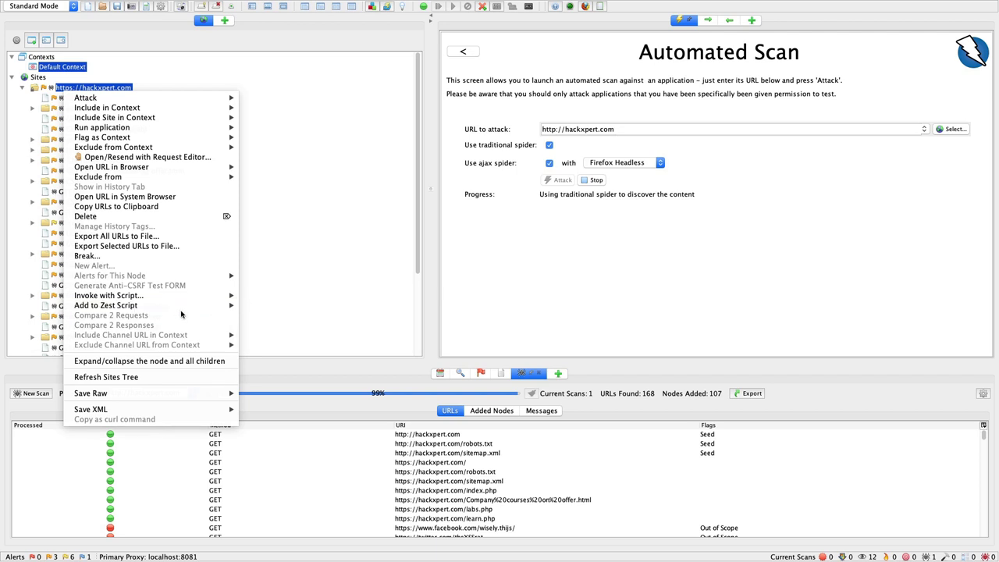
pyautogui.click(164, 362)
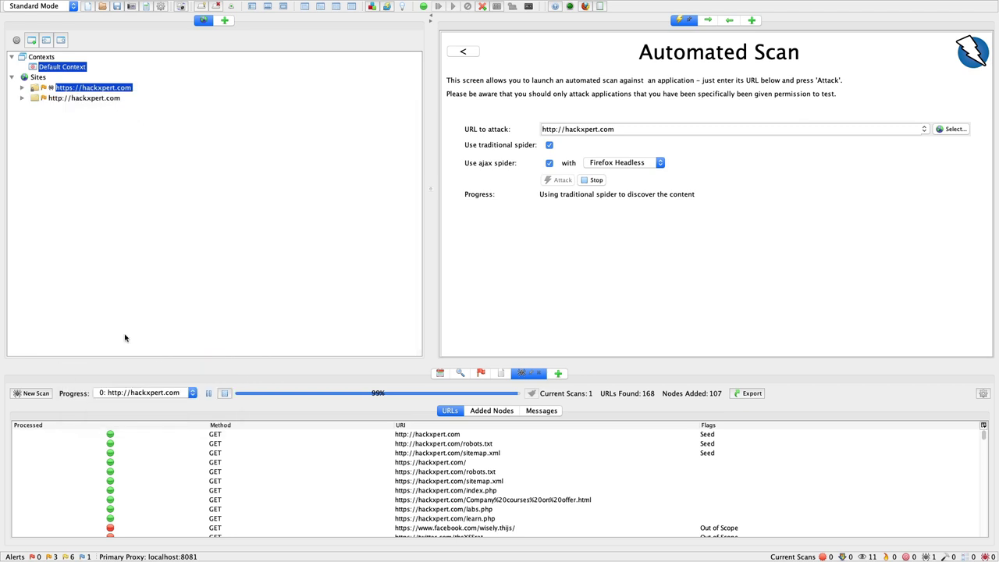
pyautogui.click(23, 87)
pyautogui.rightClick(65, 90)
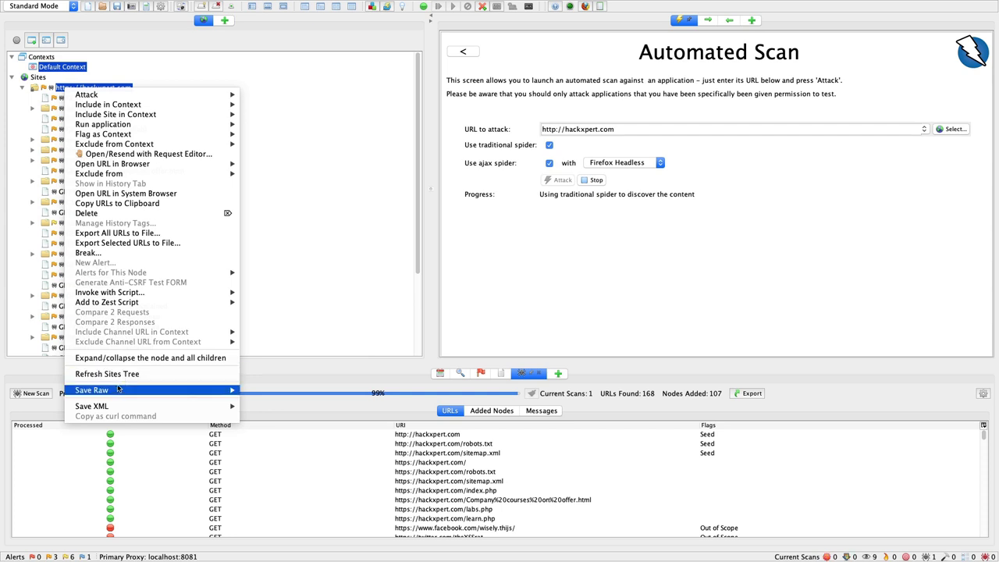
pyautogui.moveTo(119, 386)
pyautogui.moveTo(286, 392)
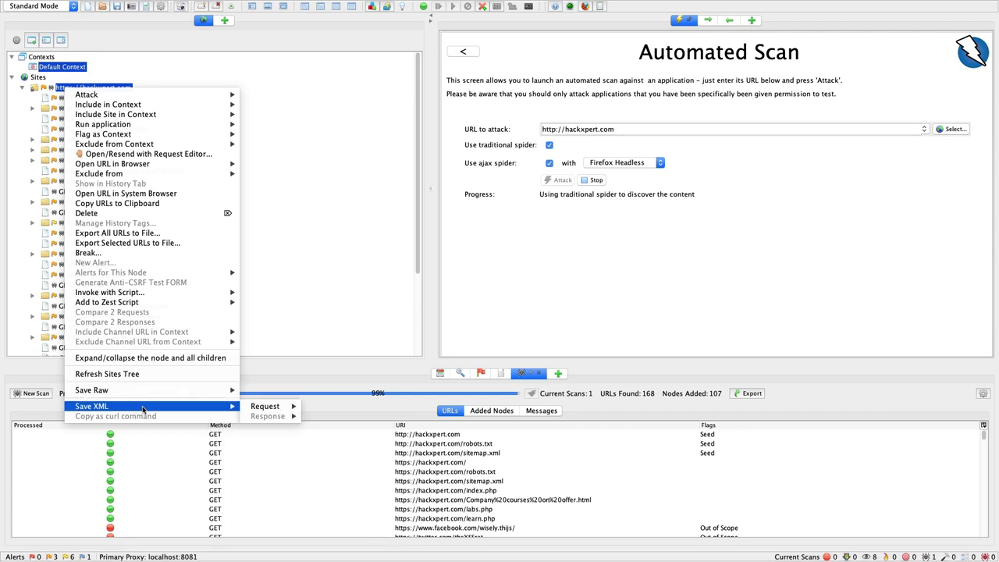
pyautogui.click(282, 287)
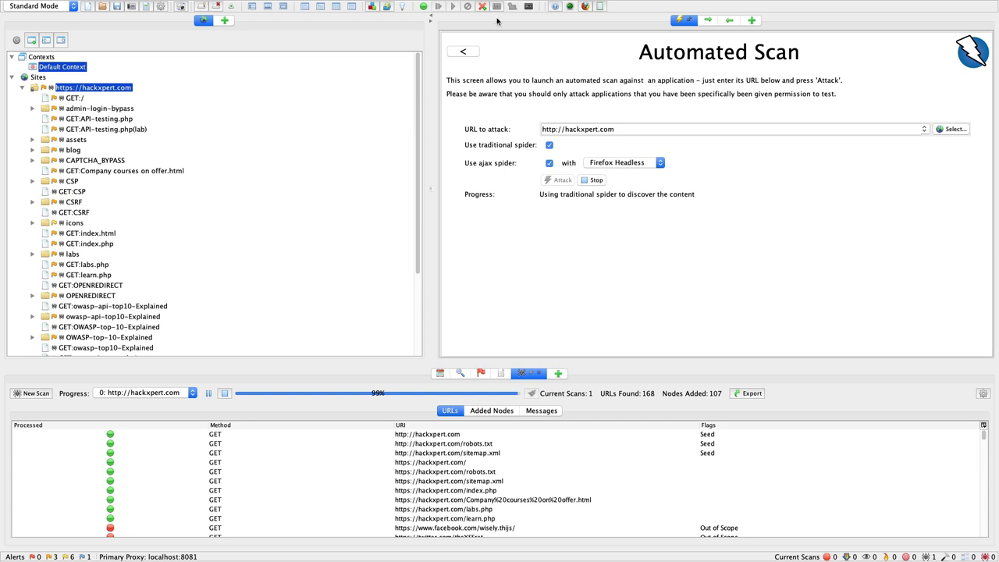
# Return to the welcome page, reopen the Automated Scan page and select the text of its URL to attack
pyautogui.click(462, 55)
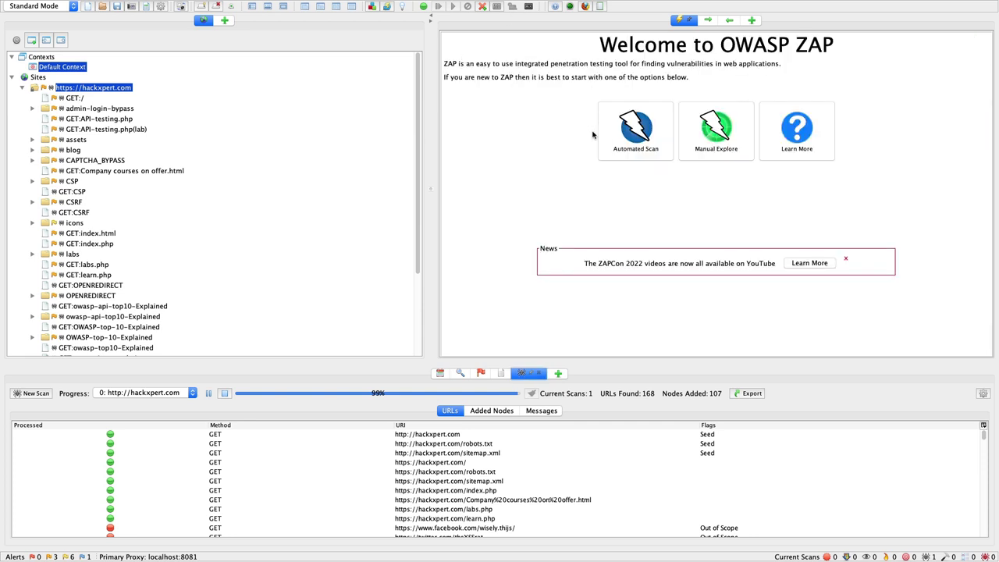
pyautogui.click(612, 145)
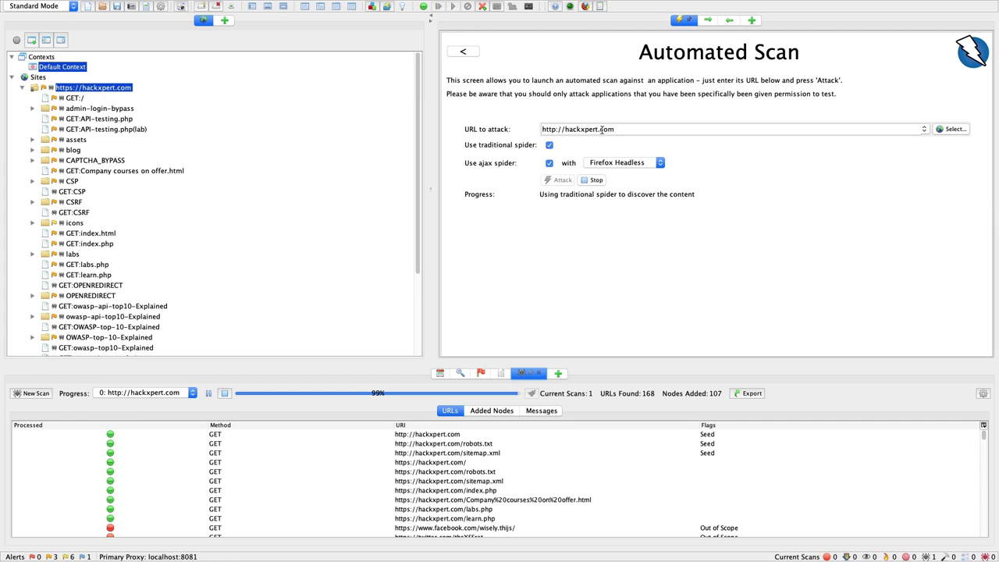
pyautogui.moveTo(543, 129); pyautogui.dragTo(615, 128)
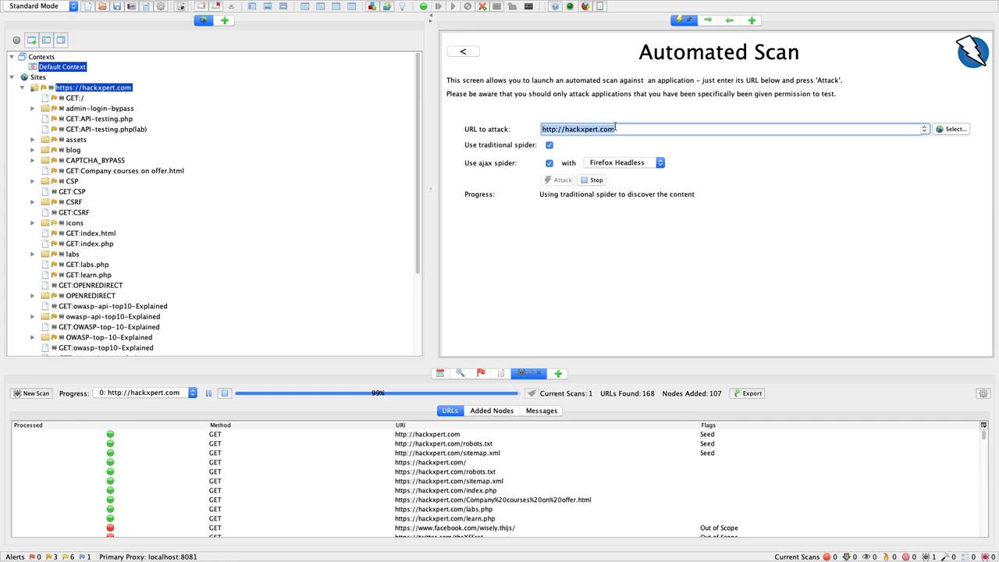
# View the site nodes selectable as the URL to attack and the ajax spider browser choices, keeping Firefox Headless
pyautogui.click(950, 129)
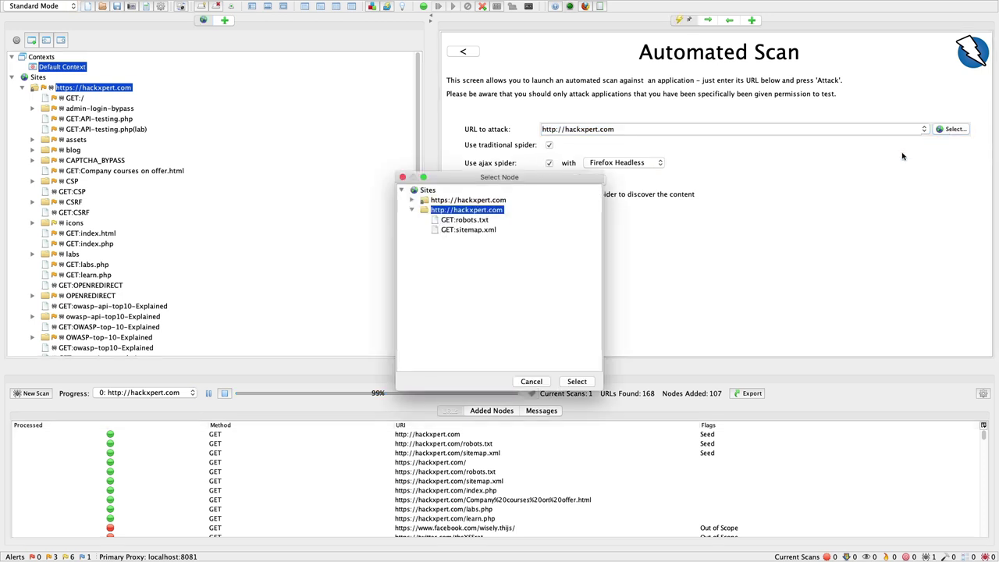
pyautogui.click(534, 382)
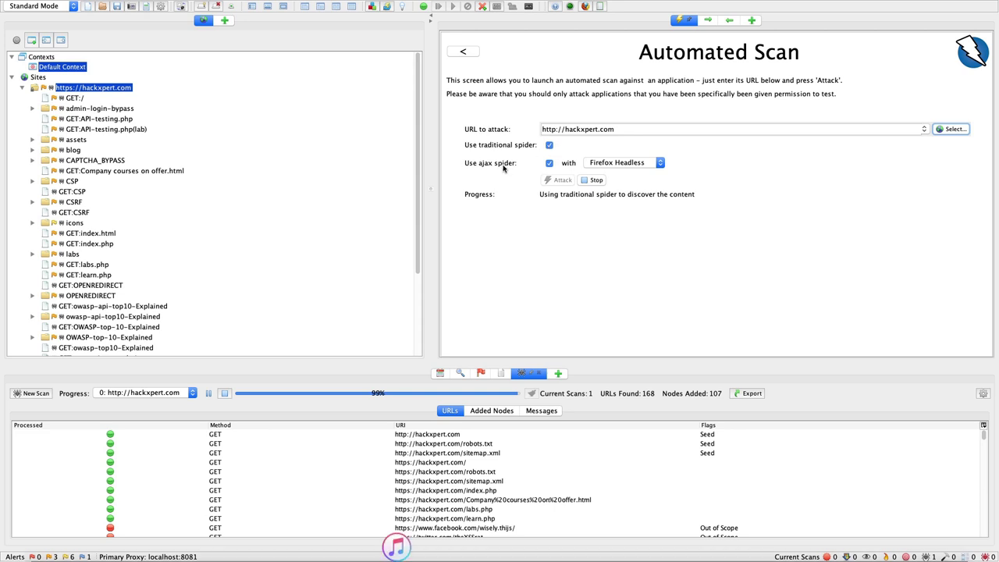
pyautogui.click(621, 162)
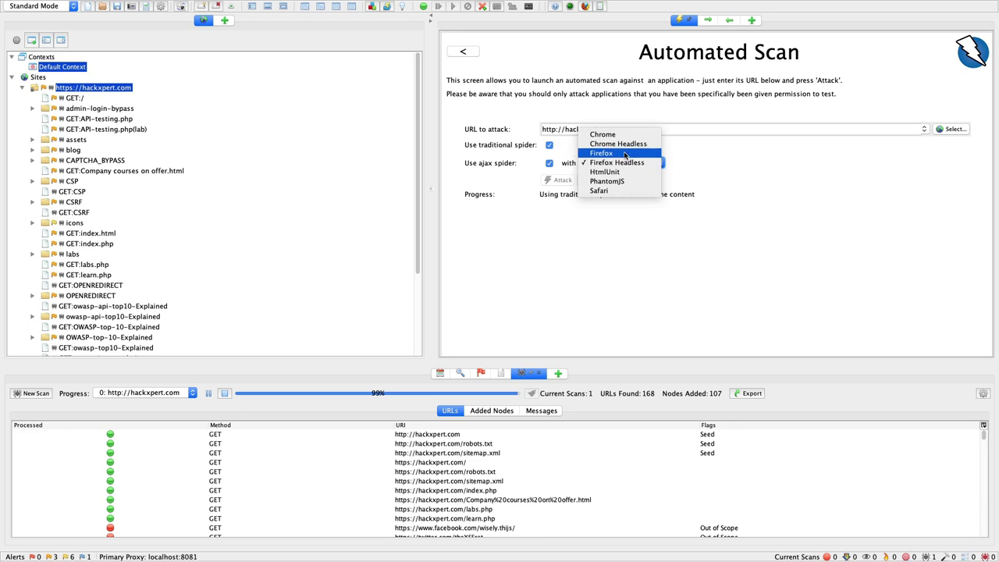
pyautogui.click(625, 162)
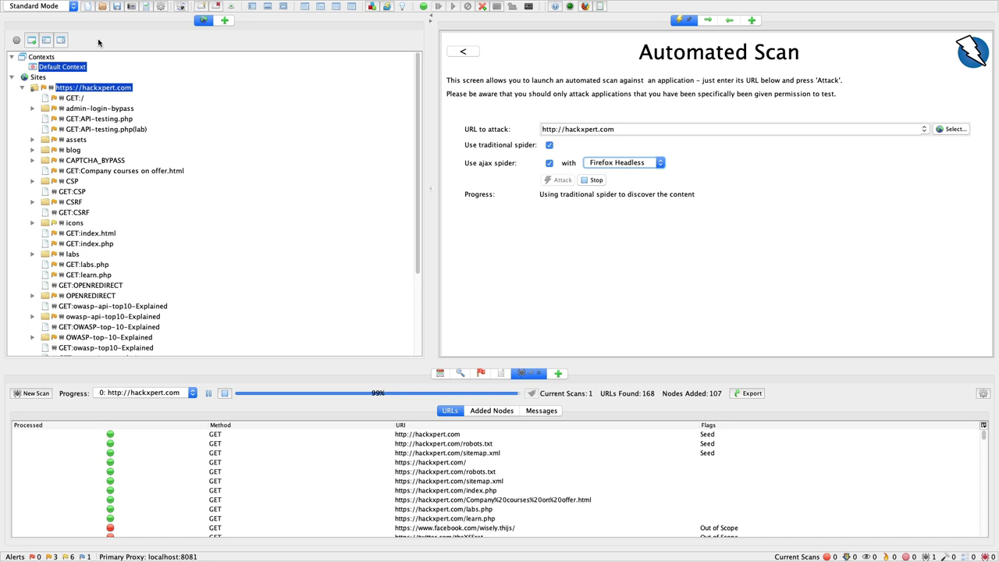
pyautogui.rightClick(75, 90)
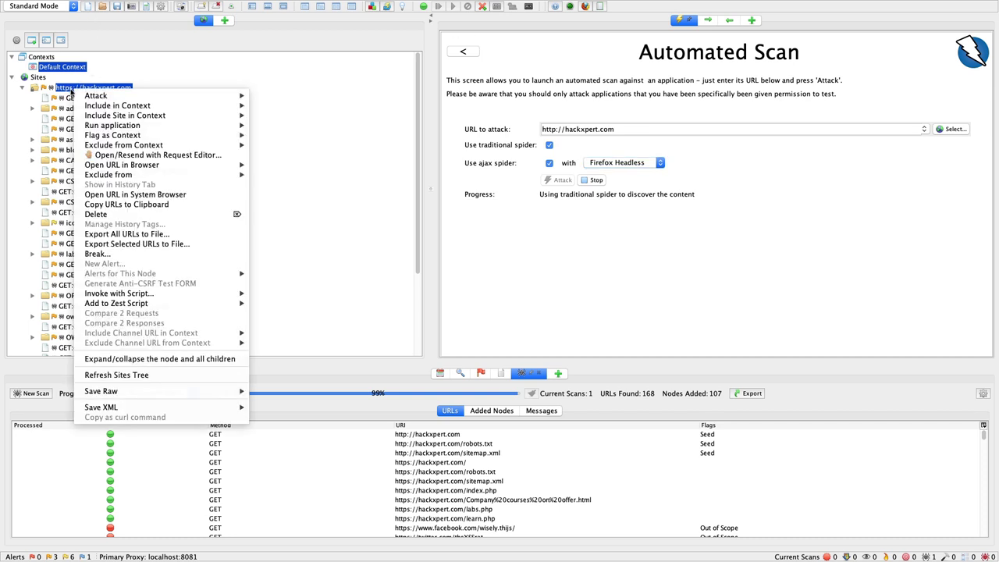
pyautogui.moveTo(94, 96)
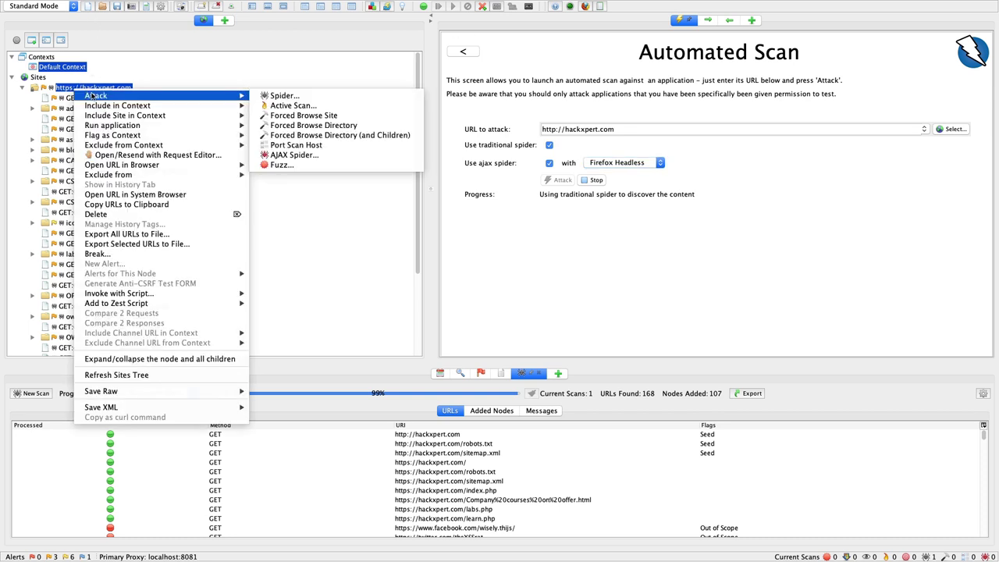
pyautogui.click(274, 105)
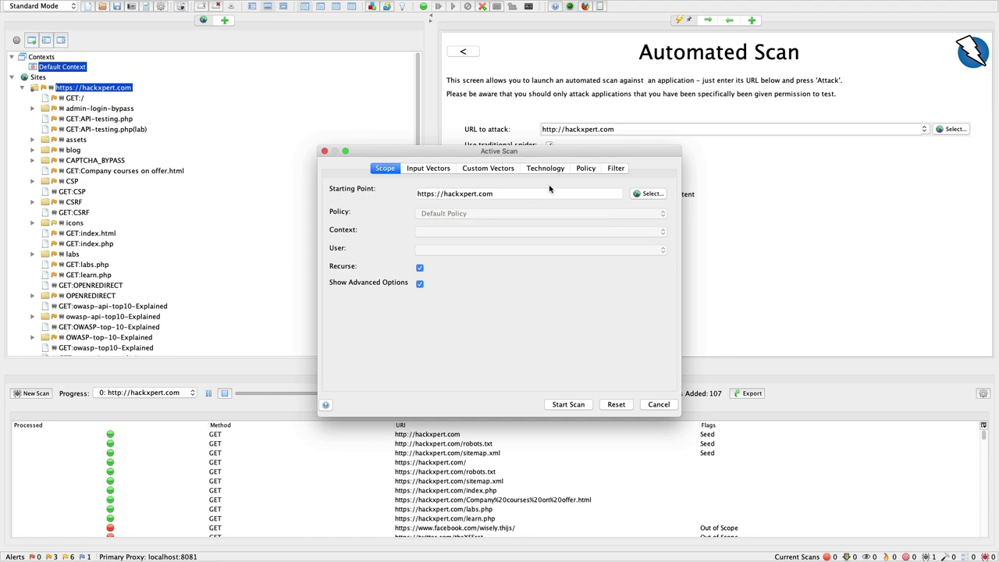
pyautogui.click(584, 170)
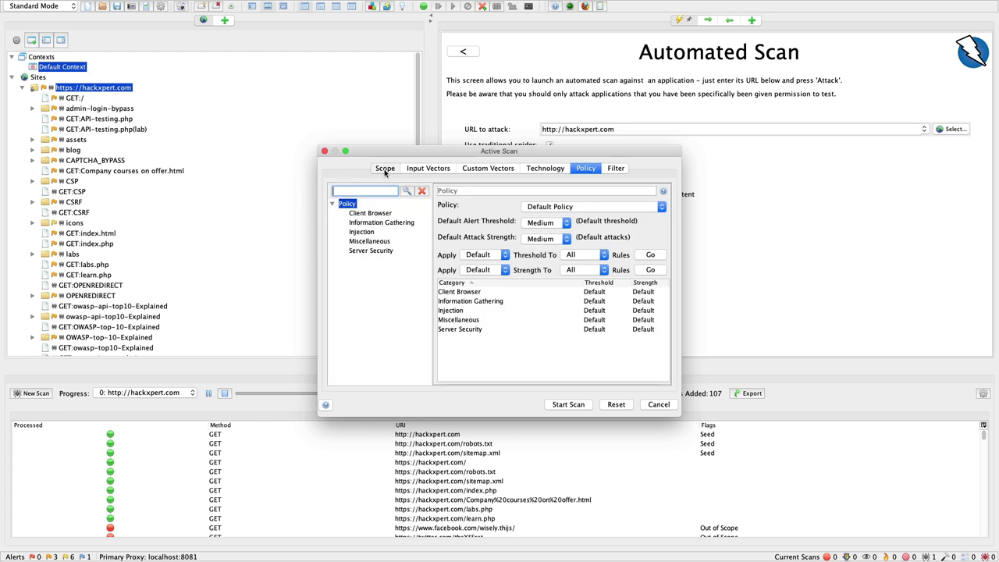
pyautogui.click(387, 173)
# Hide the advanced options, view the available scan policies while keeping Default Policy, and show the advanced options again
pyautogui.click(419, 284)
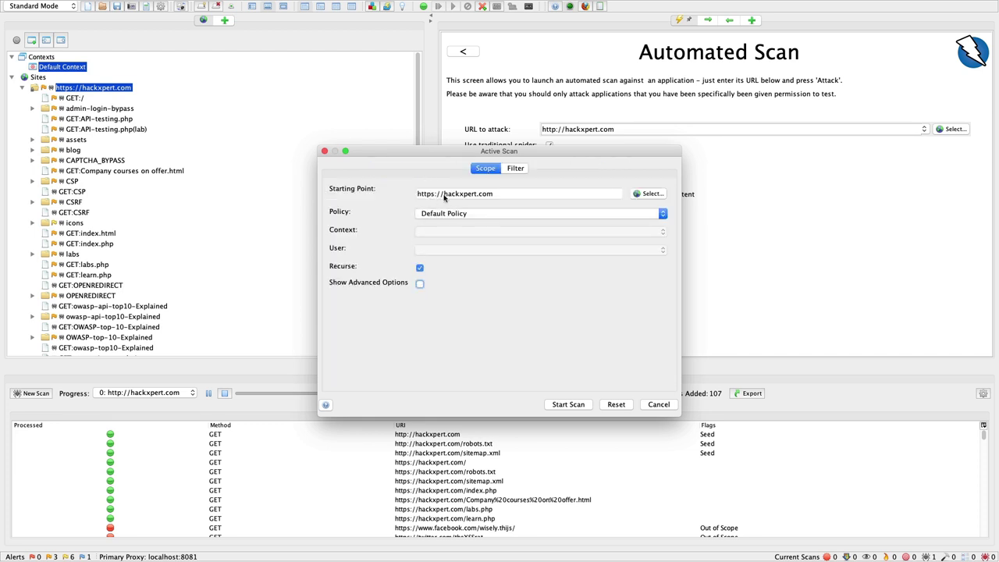
pyautogui.click(435, 213)
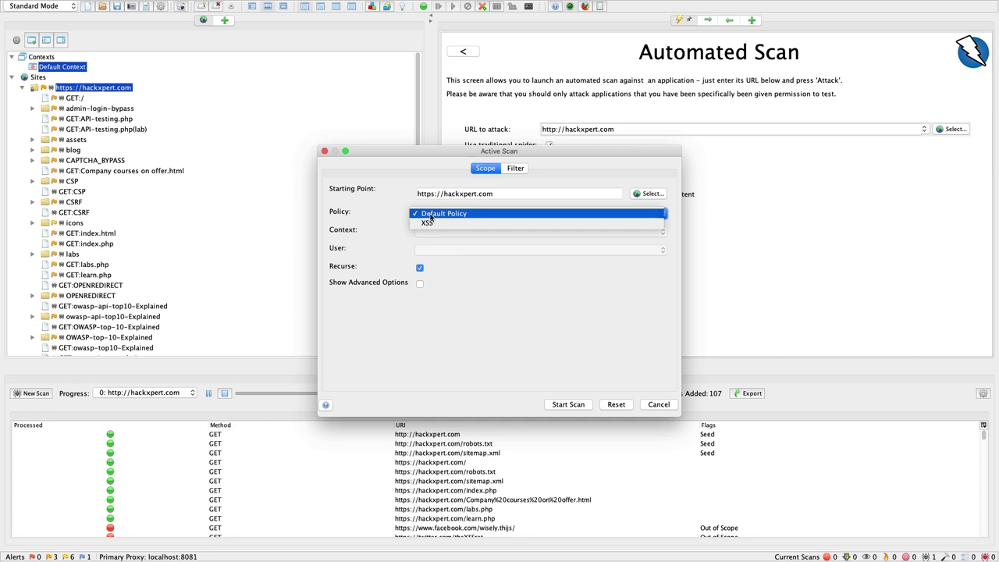
pyautogui.click(394, 237)
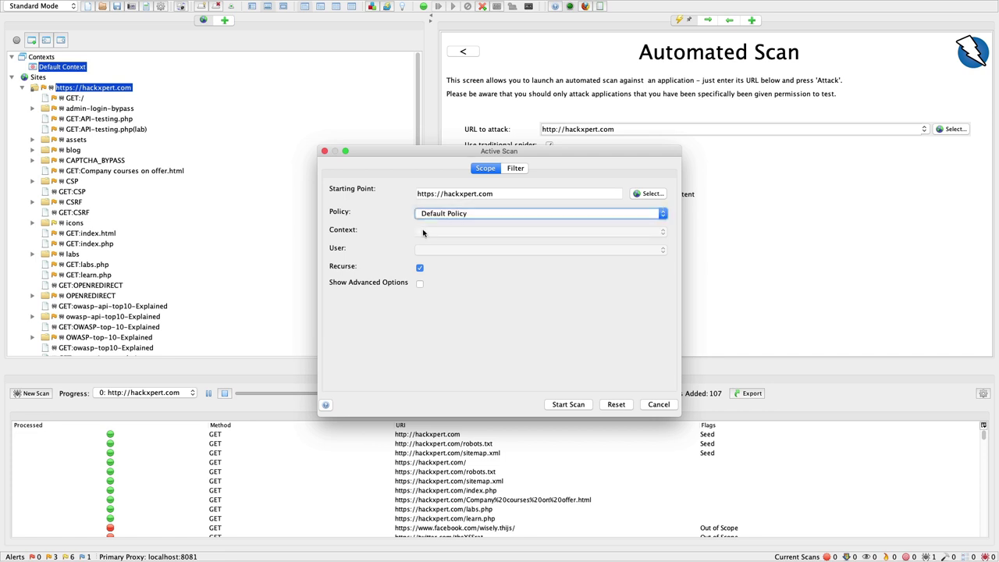
pyautogui.click(420, 284)
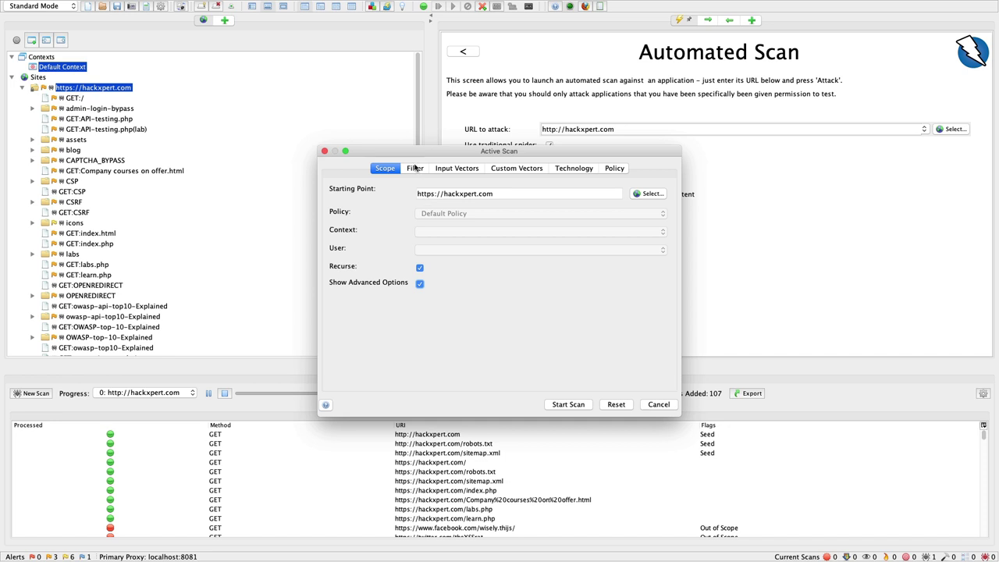
# Review the active scan's filter, input vector, custom vector and technology settings
pyautogui.click(415, 169)
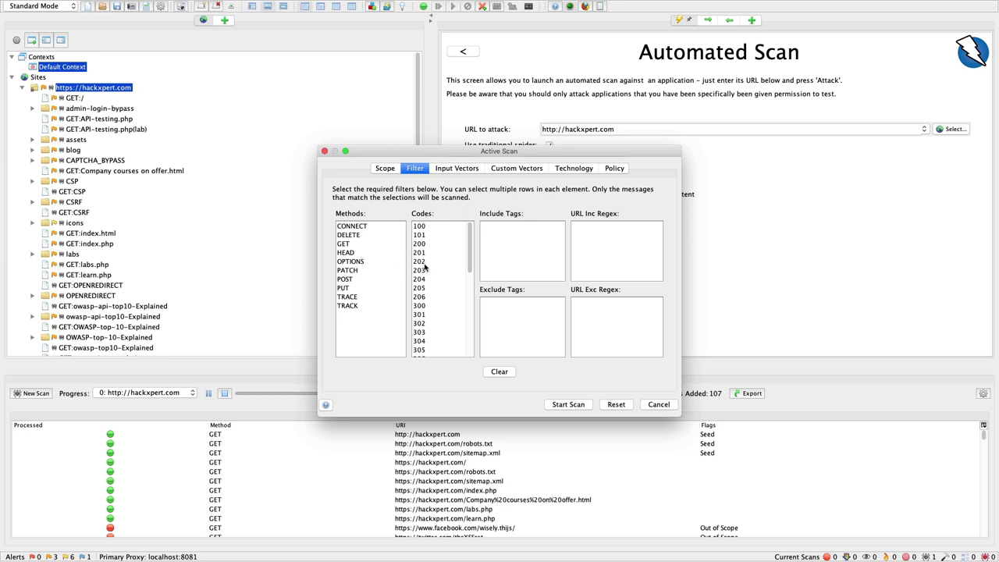
pyautogui.click(456, 168)
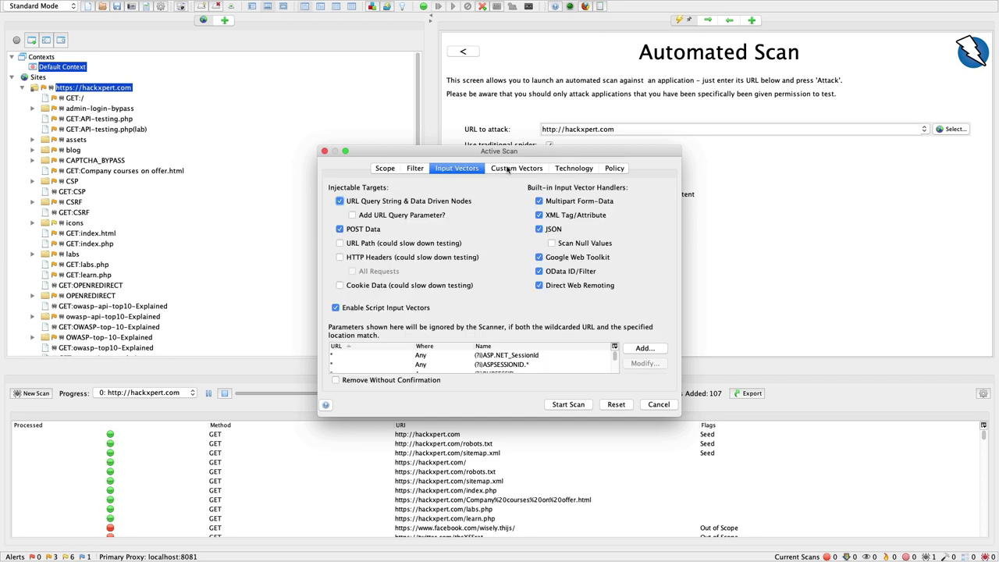
pyautogui.click(507, 170)
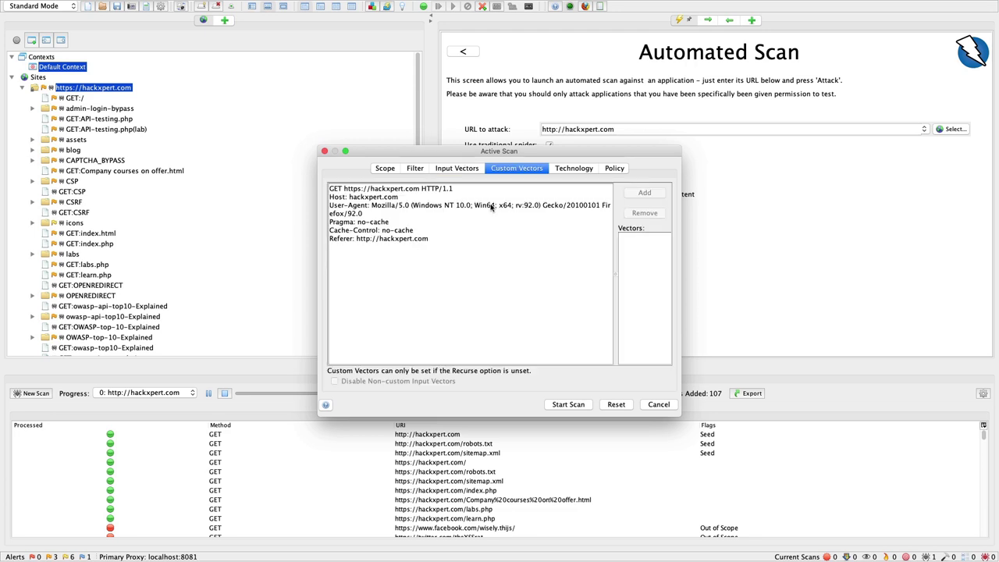
pyautogui.click(471, 171)
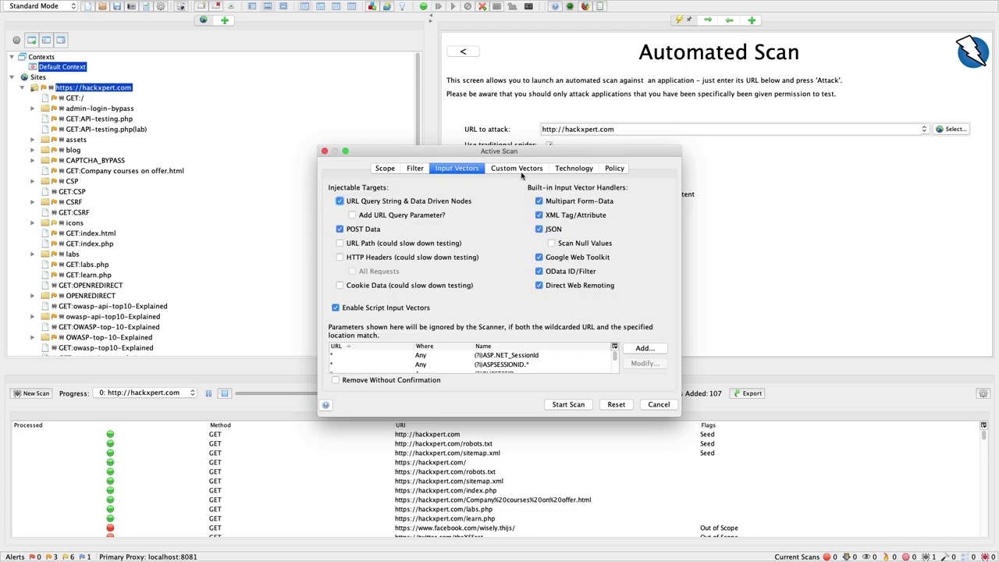
pyautogui.click(585, 171)
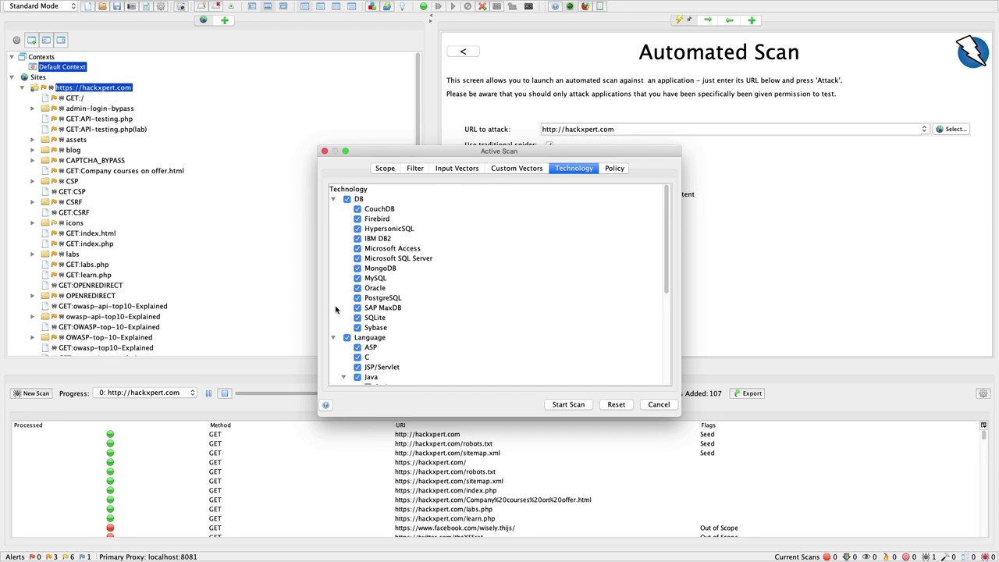
pyautogui.scroll(-5, 444, 271)
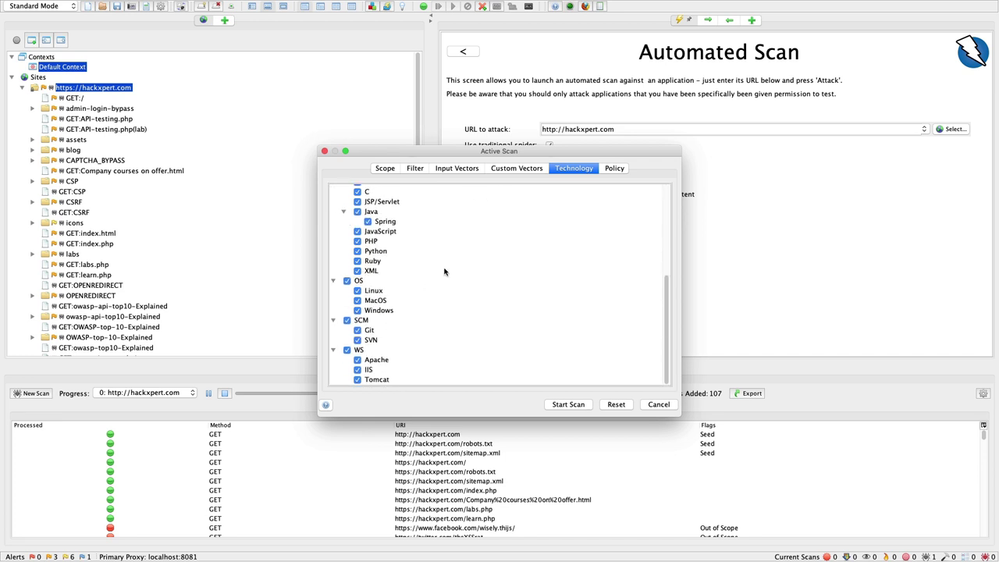
# Examine the active scan policy's rule categories and select the External Redirect rule under Miscellaneous
pyautogui.click(614, 168)
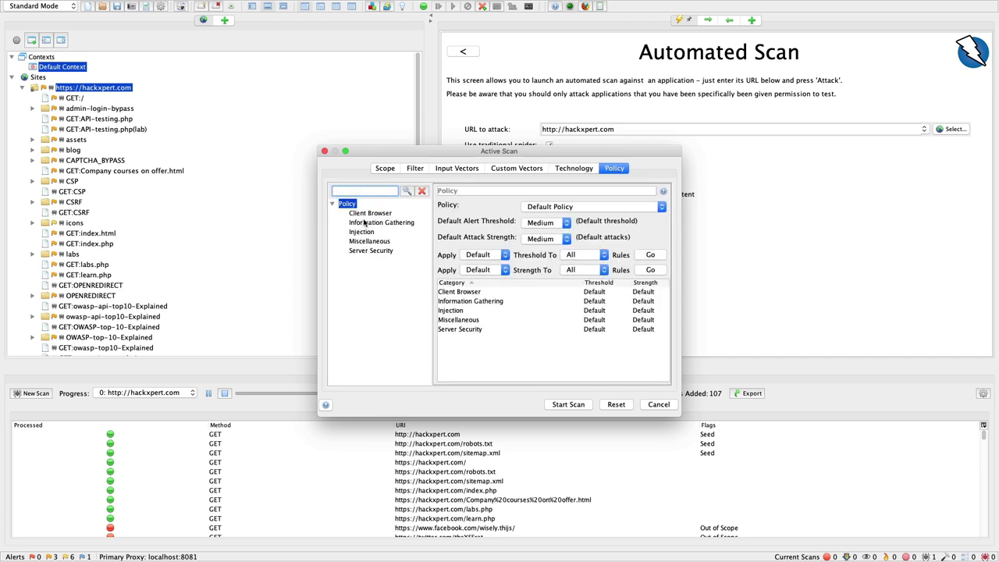
pyautogui.click(363, 223)
pyautogui.click(361, 232)
pyautogui.click(367, 251)
pyautogui.click(366, 241)
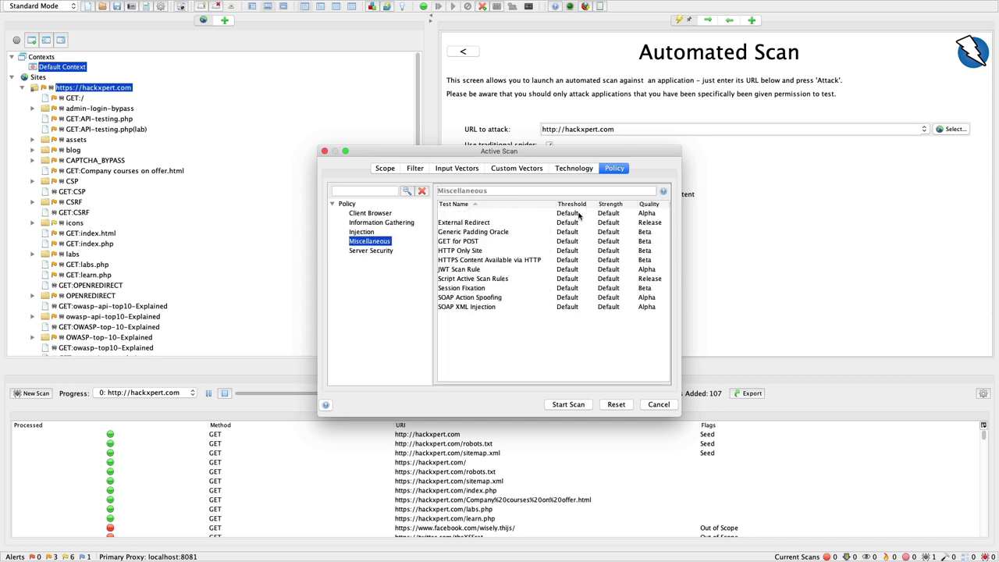
pyautogui.click(648, 214)
pyautogui.click(641, 224)
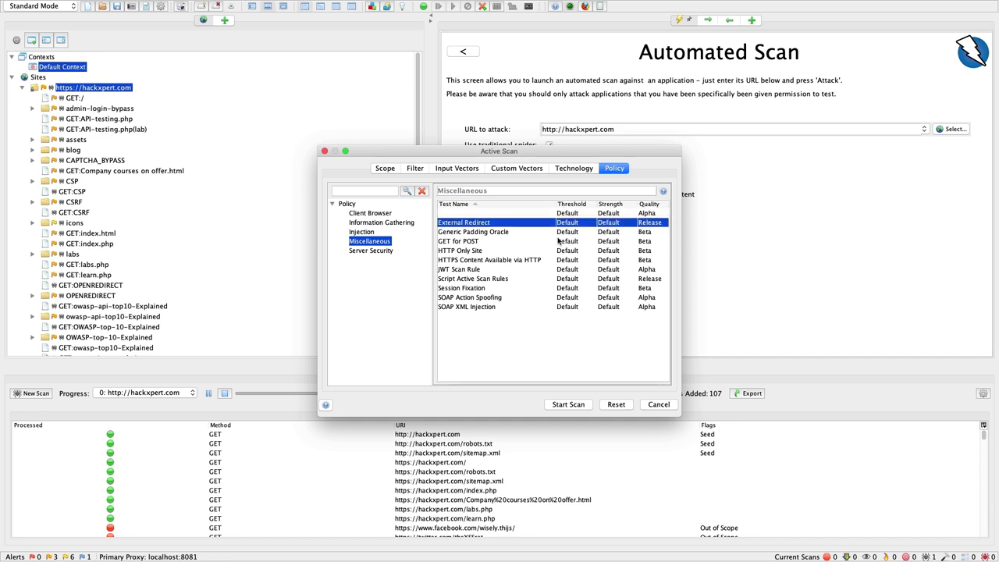
# Go through the policy's rule categories from Client Browser to Server Security and cancel the active scan setup
pyautogui.click(353, 214)
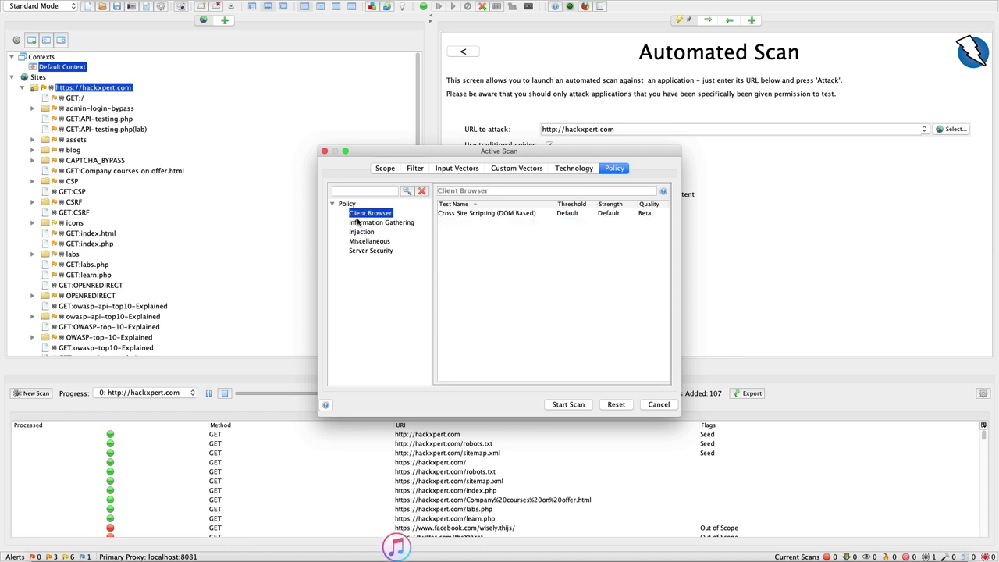
pyautogui.click(361, 223)
pyautogui.click(359, 232)
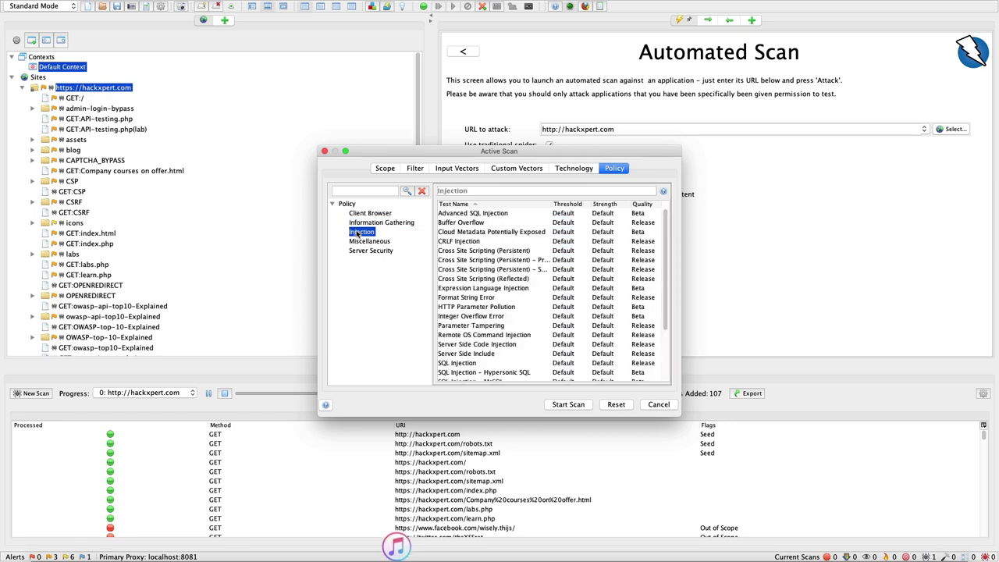
pyautogui.click(366, 242)
pyautogui.click(363, 252)
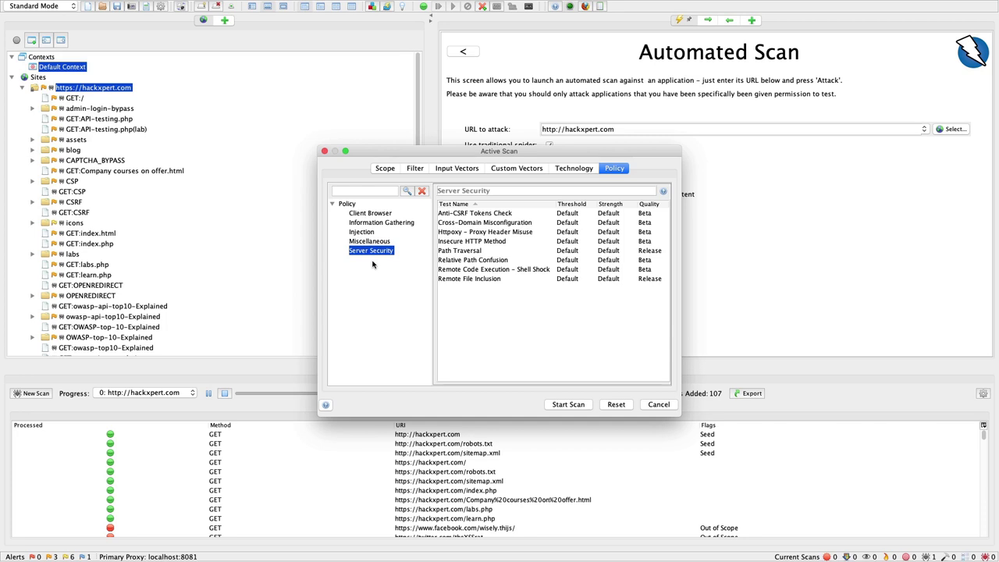
pyautogui.click(647, 406)
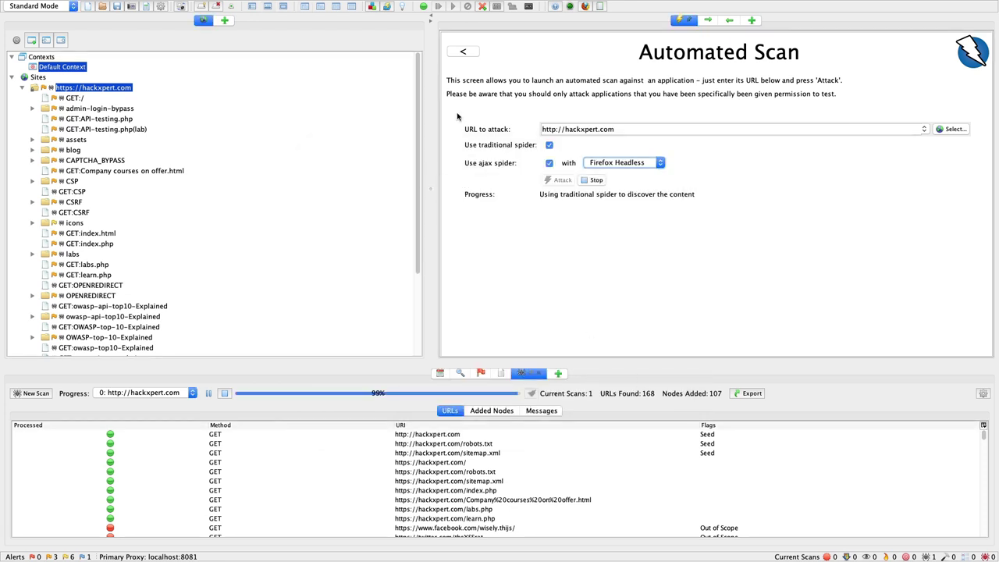
# Open the Scan Policy Manager to view the existing scan policies
pyautogui.click(497, 7)
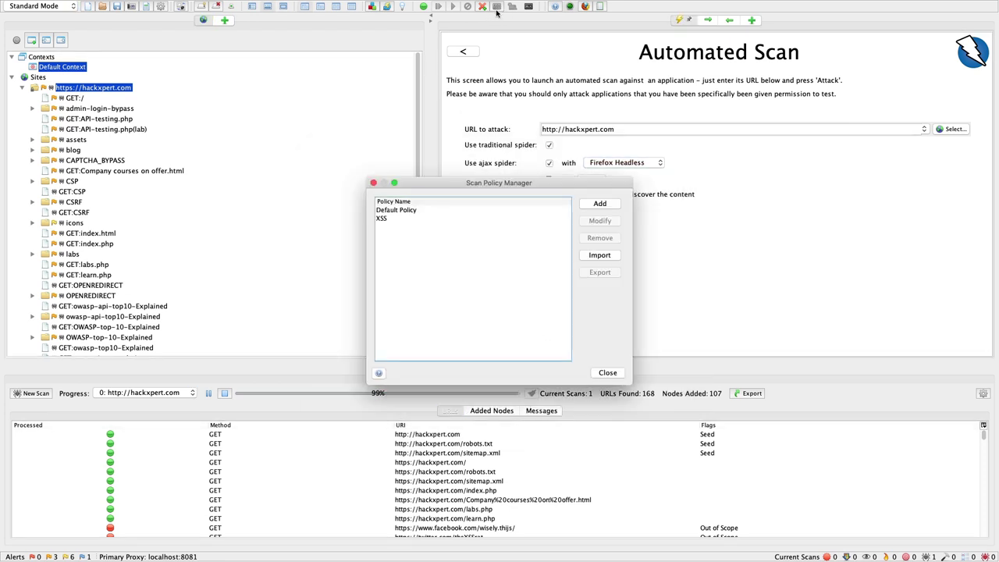
pyautogui.moveTo(123, 4)
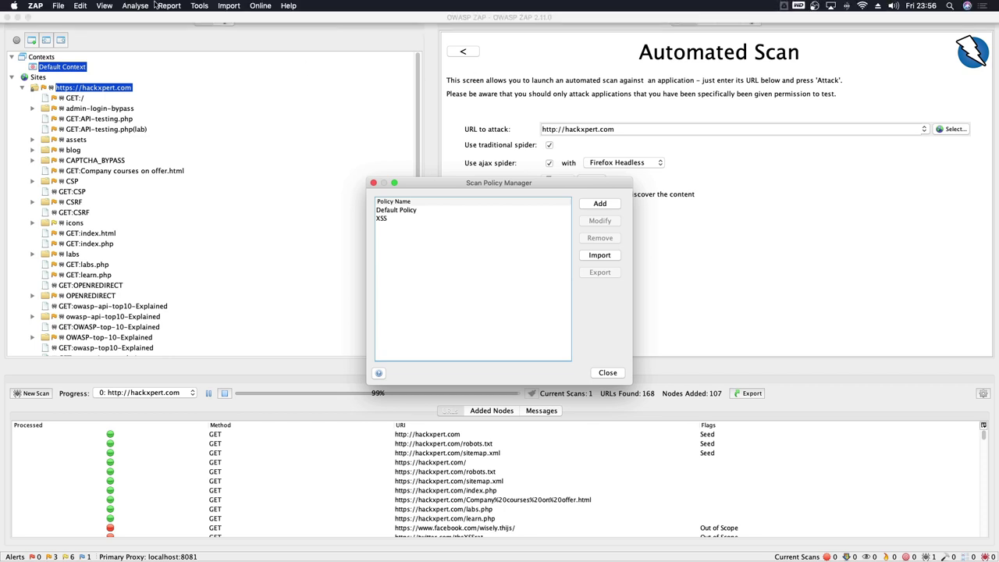
pyautogui.click(136, 6)
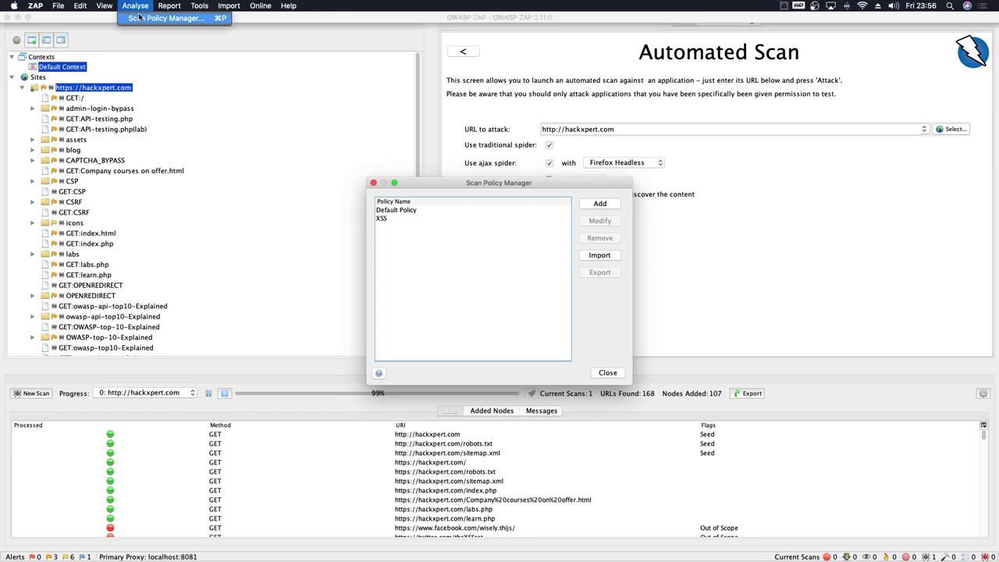
pyautogui.click(139, 22)
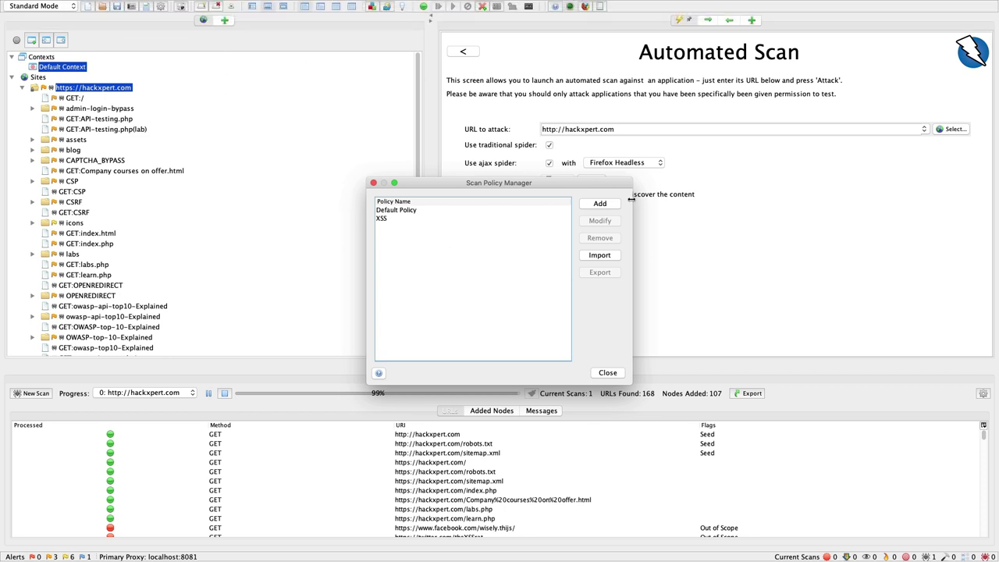
# Start a new scan policy, view its Information Gathering, Client Browser and Server Security rules, cancel it and close the manager
pyautogui.click(600, 204)
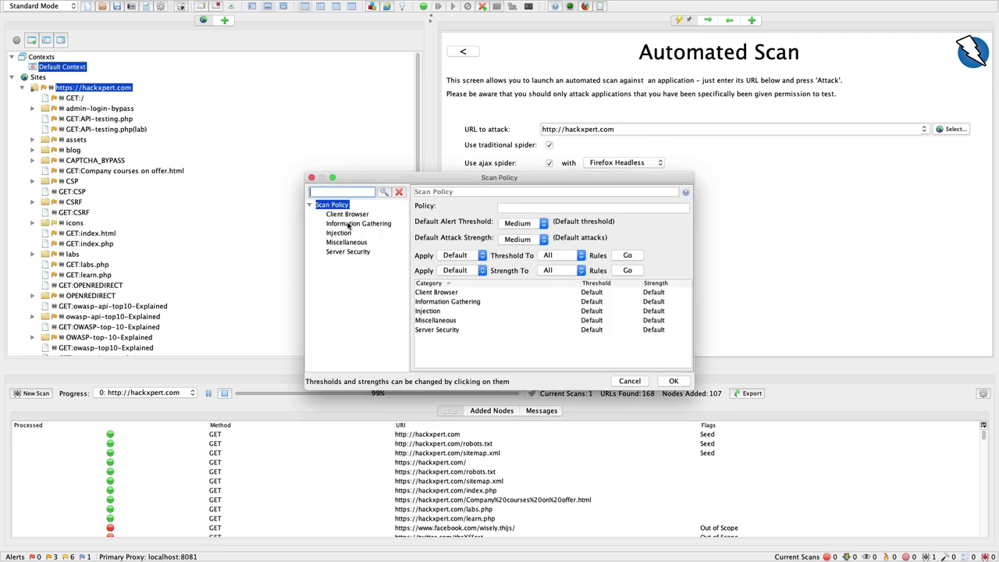
pyautogui.click(349, 224)
pyautogui.click(346, 214)
pyautogui.click(347, 252)
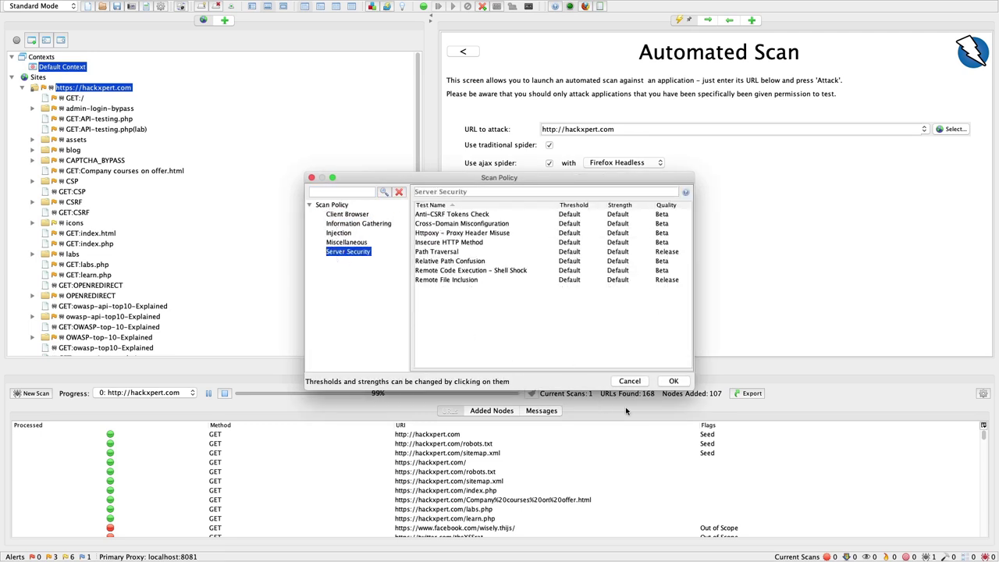
pyautogui.click(629, 381)
pyautogui.click(608, 372)
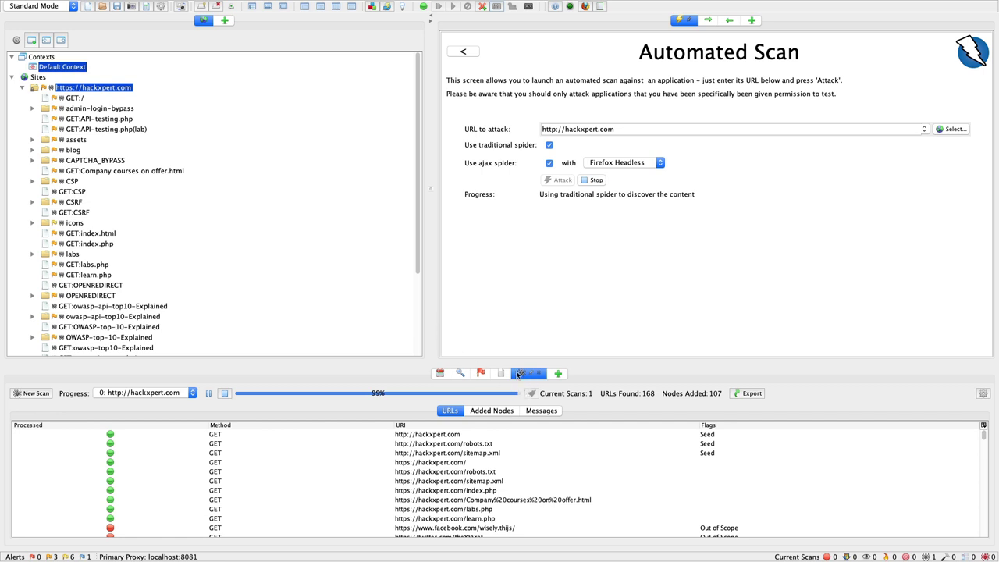
# Show the alerts, expand Application Error Disclosure and view the details of its first two CAPTCHA_BYPASS entries
pyautogui.click(481, 374)
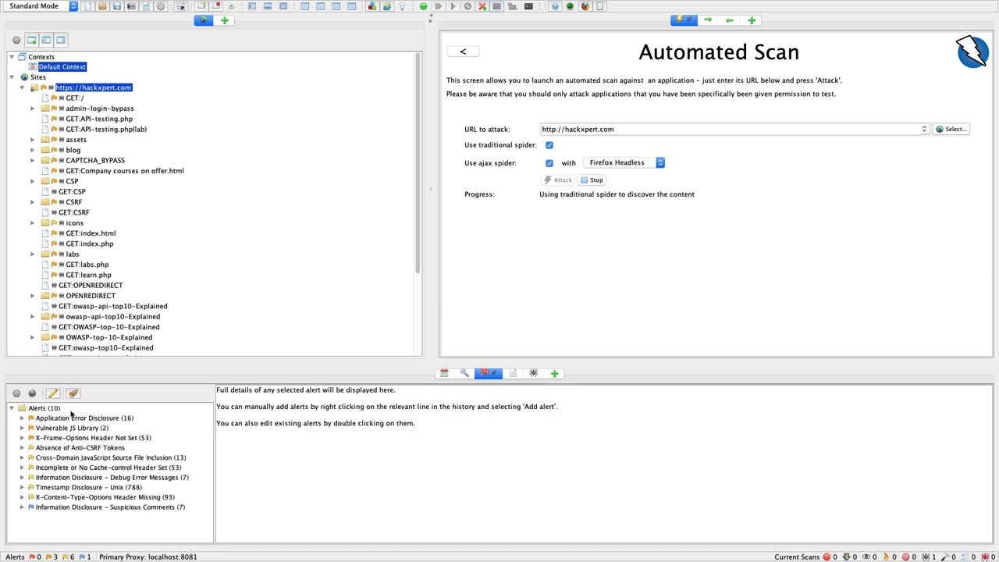
pyautogui.click(22, 419)
pyautogui.click(73, 429)
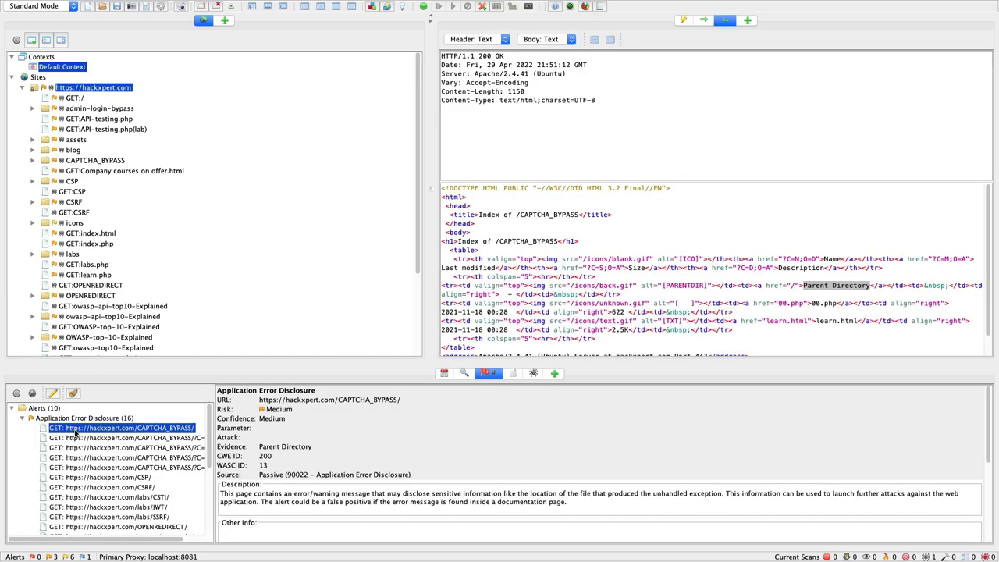
pyautogui.click(85, 439)
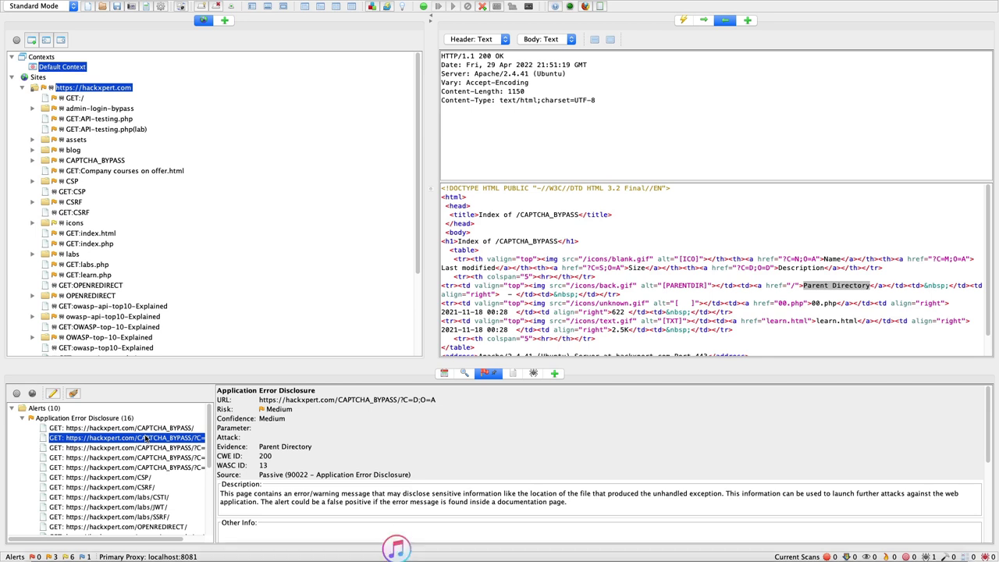
pyautogui.rightClick(107, 90)
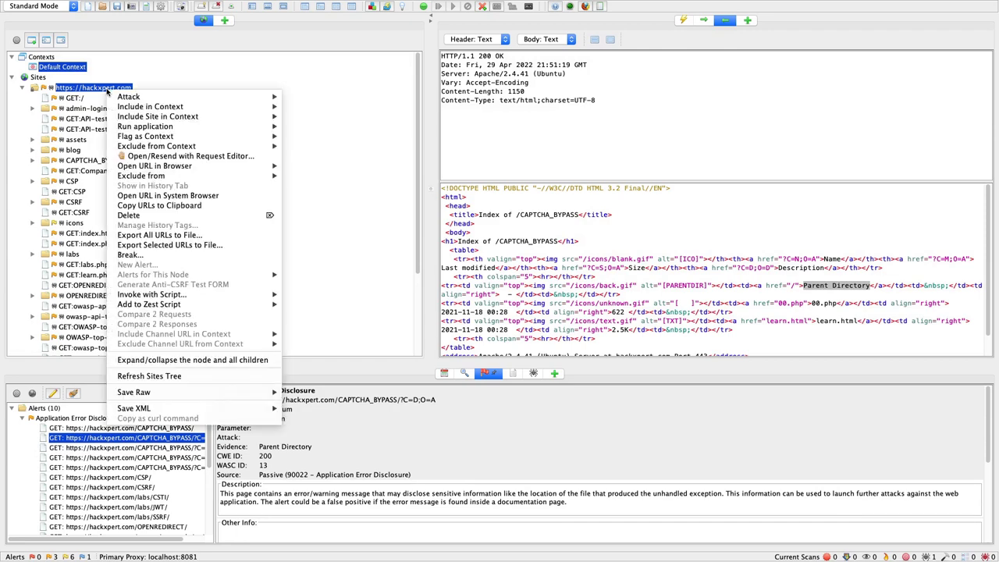
pyautogui.moveTo(129, 97)
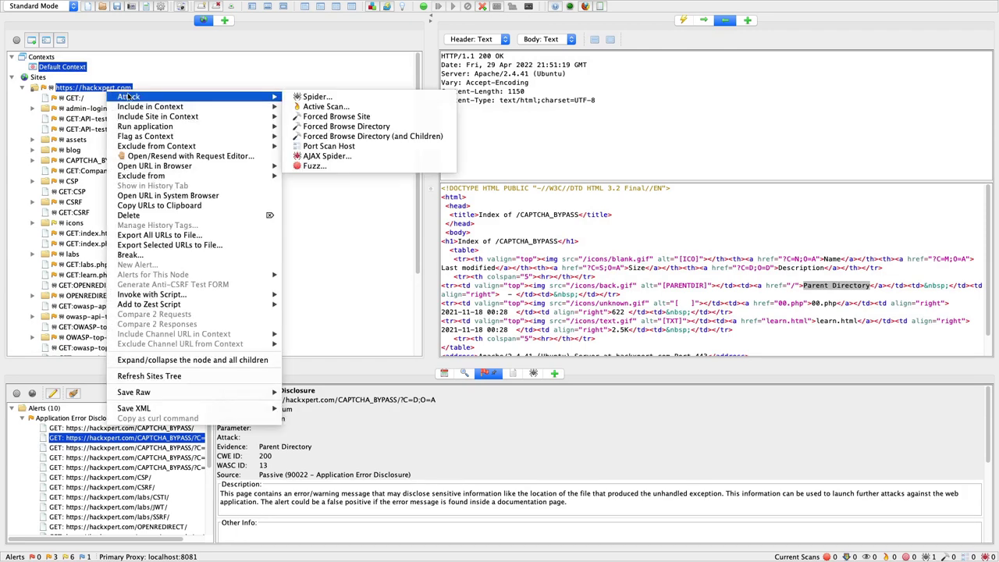
pyautogui.moveTo(265, 106)
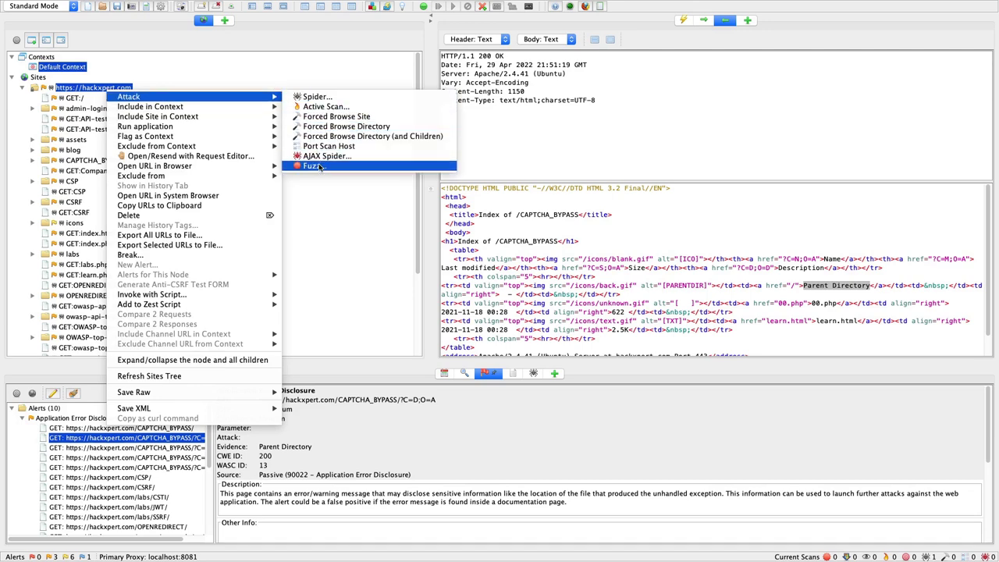
pyautogui.click(331, 219)
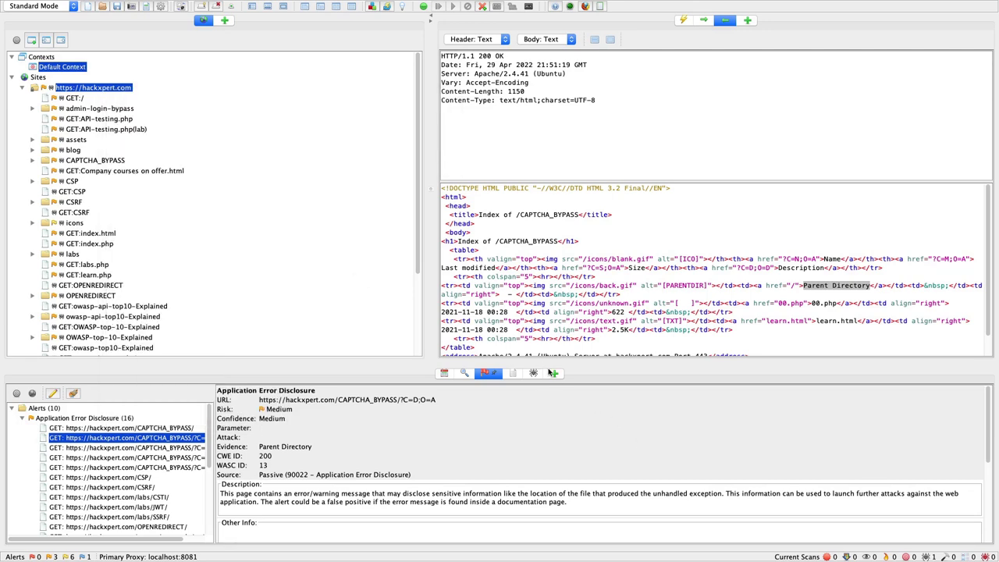
pyautogui.click(554, 373)
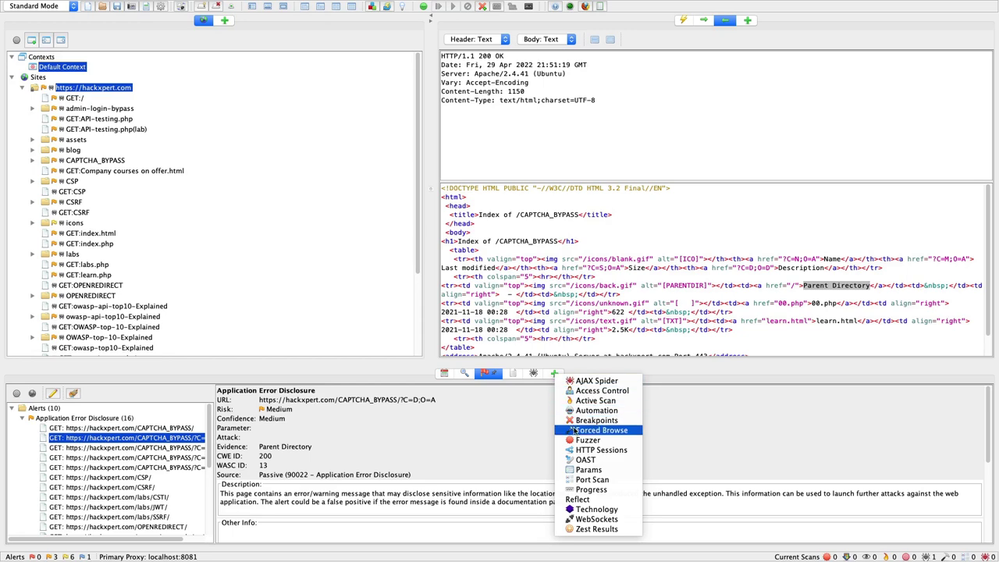
pyautogui.click(584, 440)
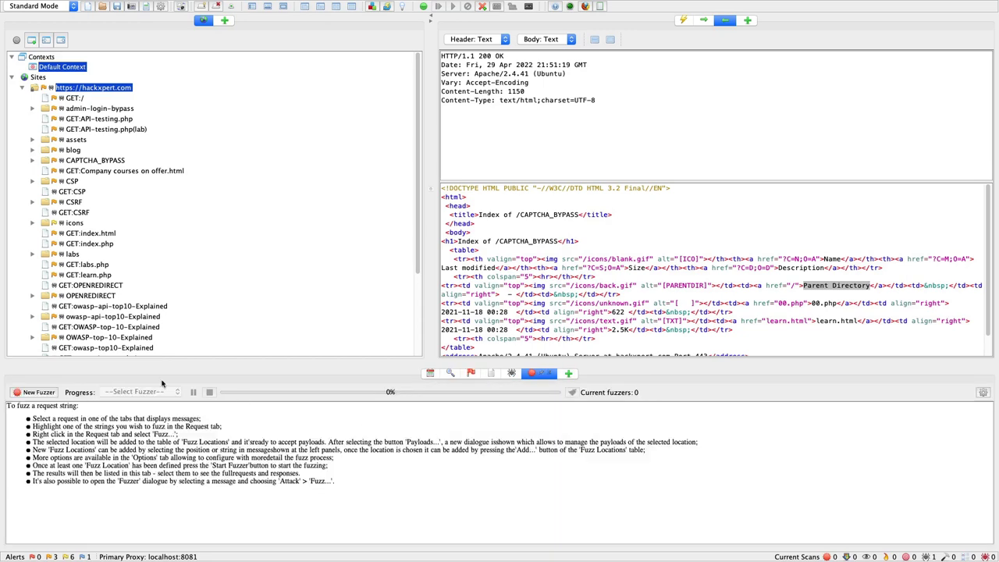
pyautogui.click(37, 393)
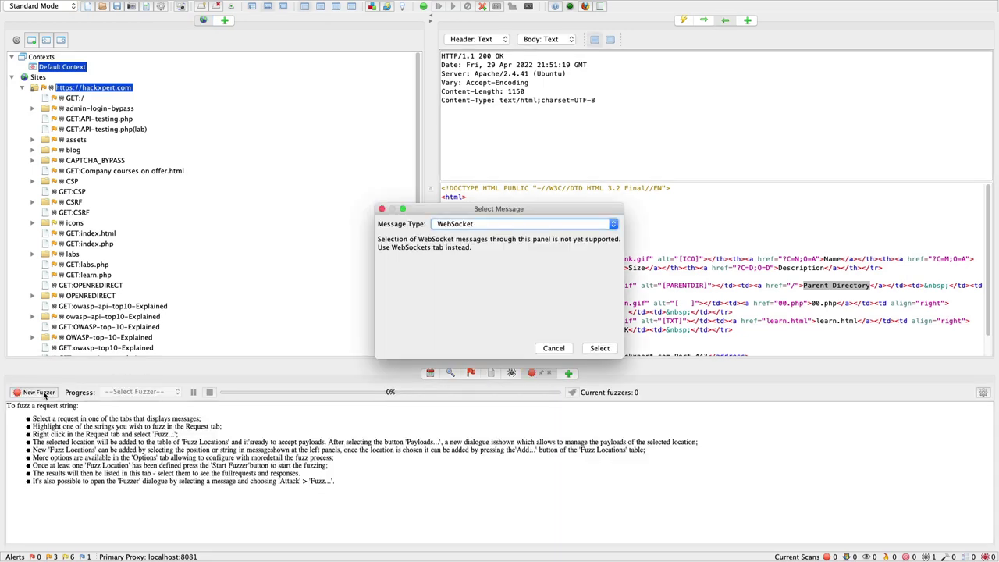
pyautogui.click(530, 221)
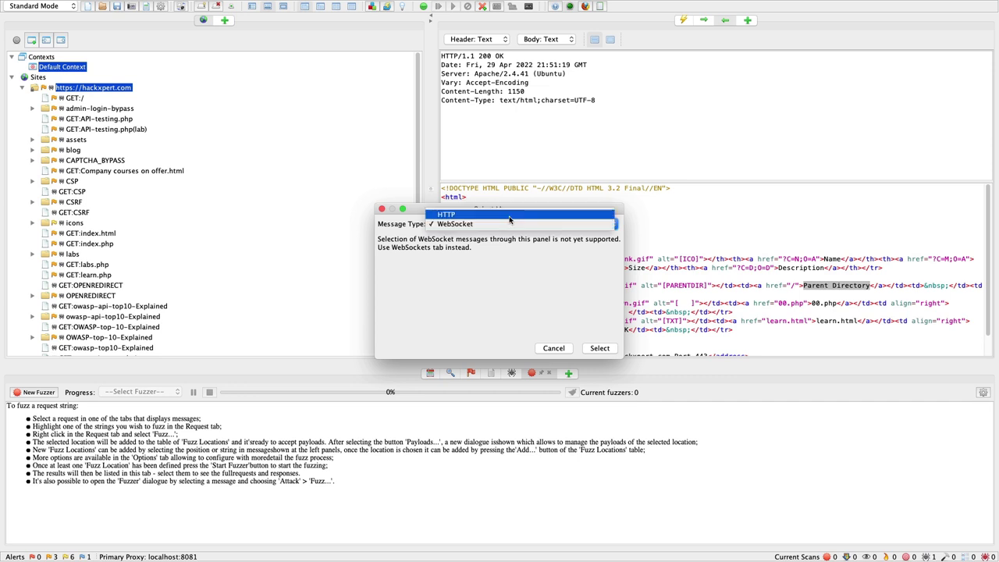
pyautogui.click(484, 210)
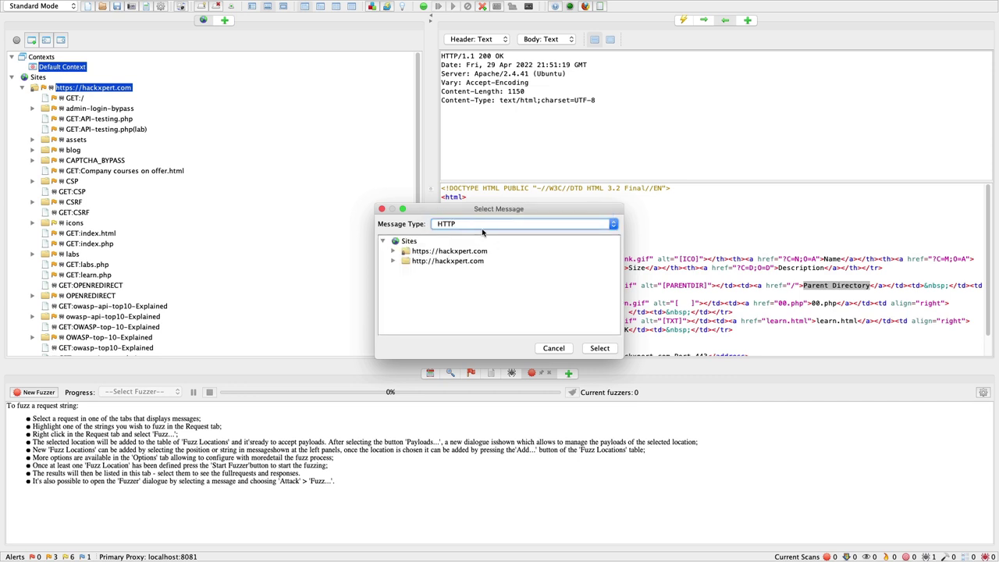
pyautogui.click(554, 348)
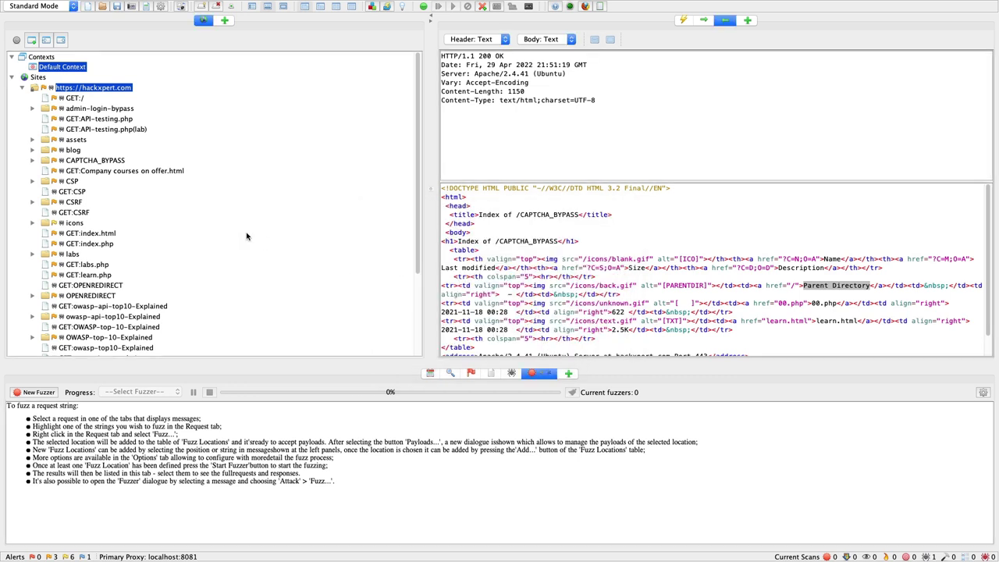
pyautogui.rightClick(113, 89)
pyautogui.moveTo(287, 112)
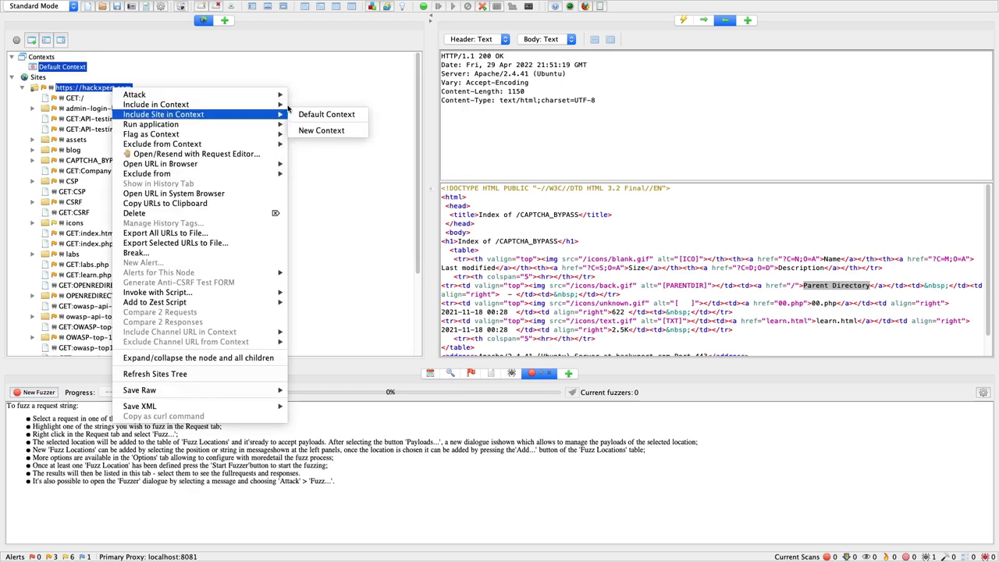
pyautogui.moveTo(280, 95)
pyautogui.click(316, 162)
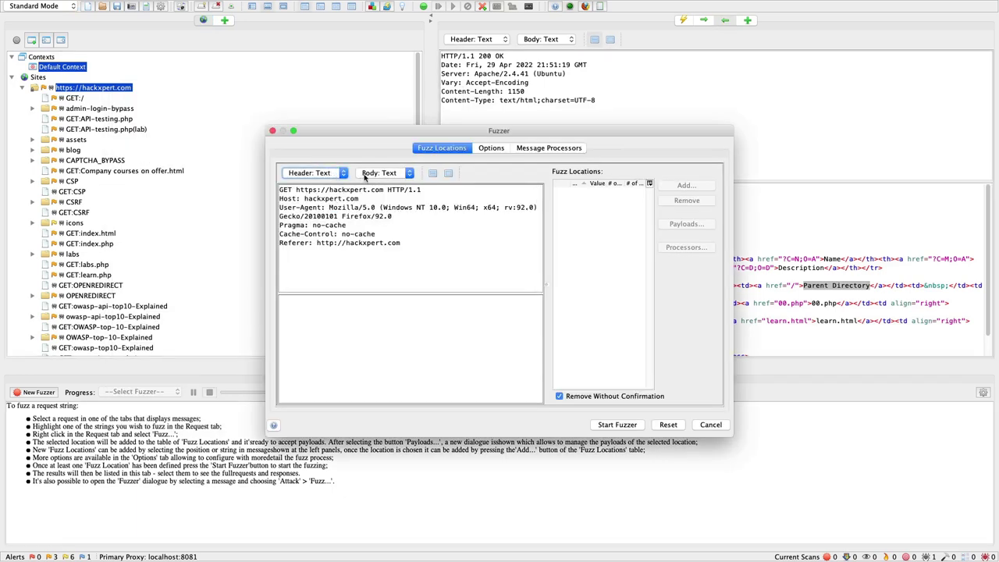
# Add the word Mozilla in the request's User-Agent header as a fuzz location and move its Payloads dialog aside
pyautogui.click(363, 176)
pyautogui.click(345, 175)
pyautogui.click(333, 209)
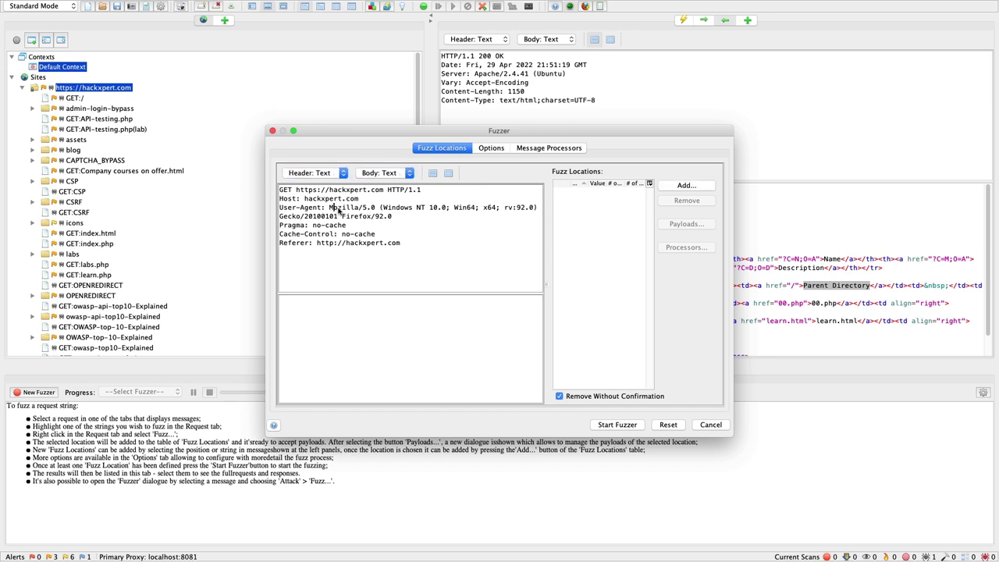
pyautogui.moveTo(328, 207); pyautogui.dragTo(359, 209)
pyautogui.click(684, 186)
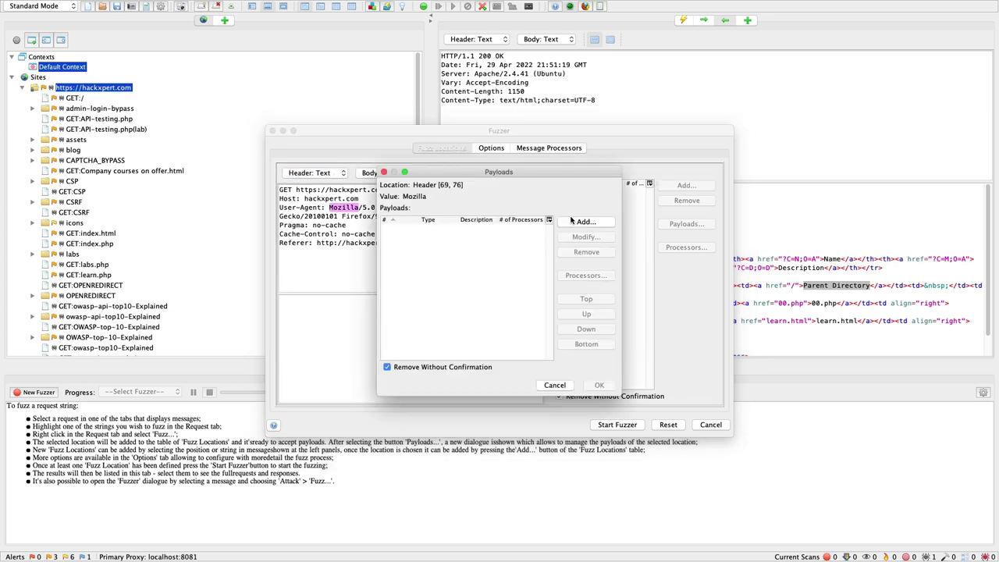
pyautogui.moveTo(555, 171); pyautogui.dragTo(428, 178)
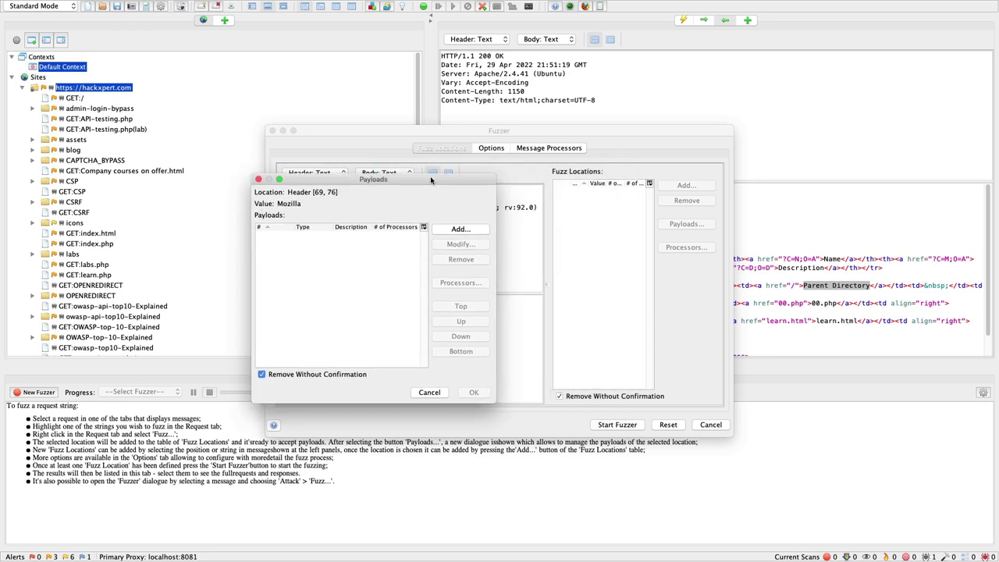
# Set up a Numberzz payload for the Mozilla location ranging from 10 to 9999 and select the increment for editing
pyautogui.click(459, 229)
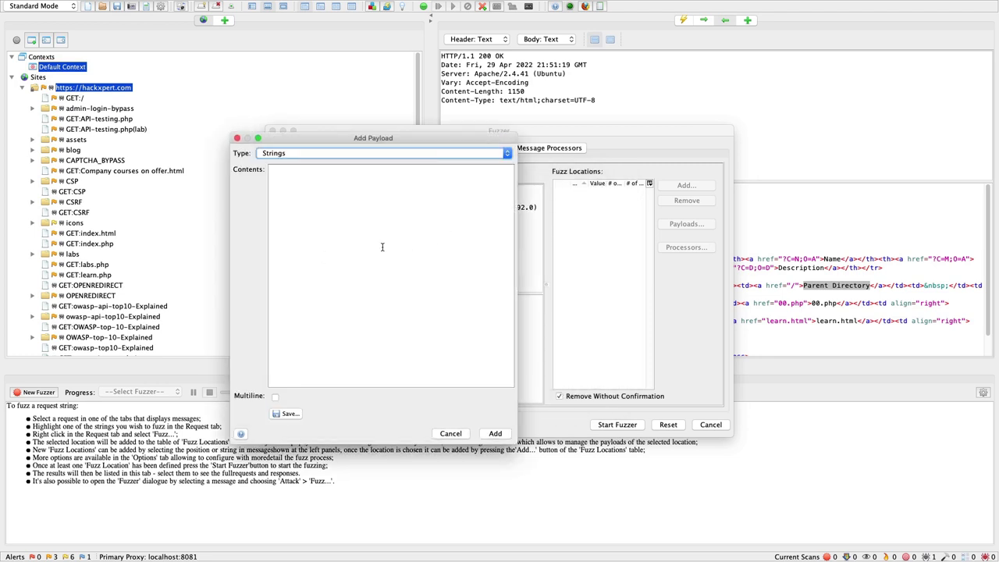
pyautogui.click(382, 154)
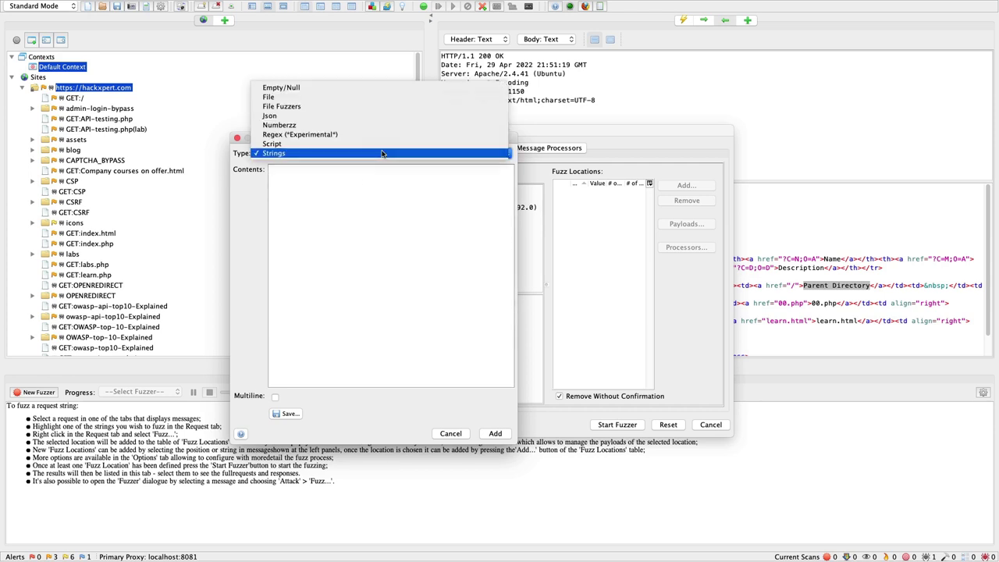
pyautogui.click(336, 125)
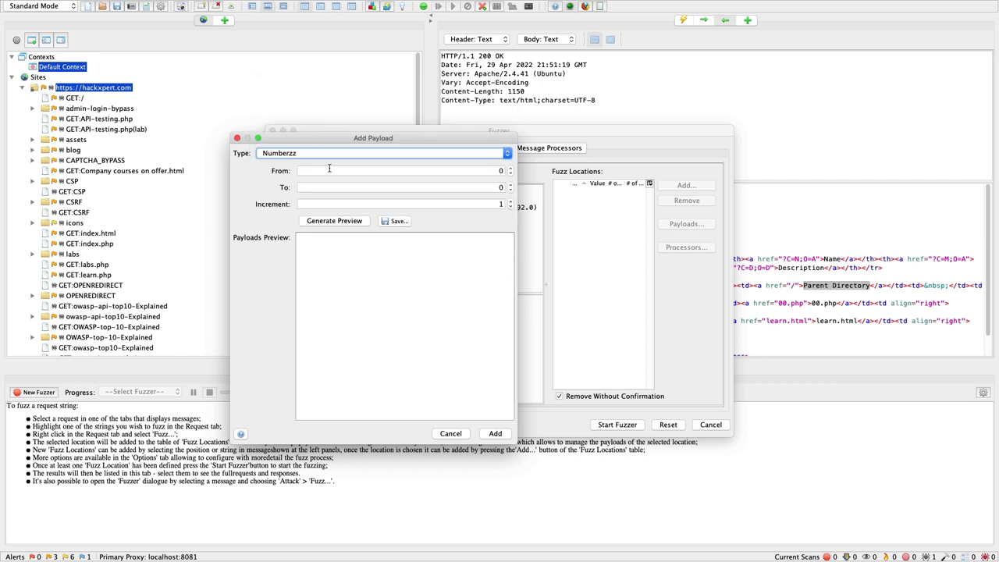
pyautogui.click(329, 169)
pyautogui.click(330, 185)
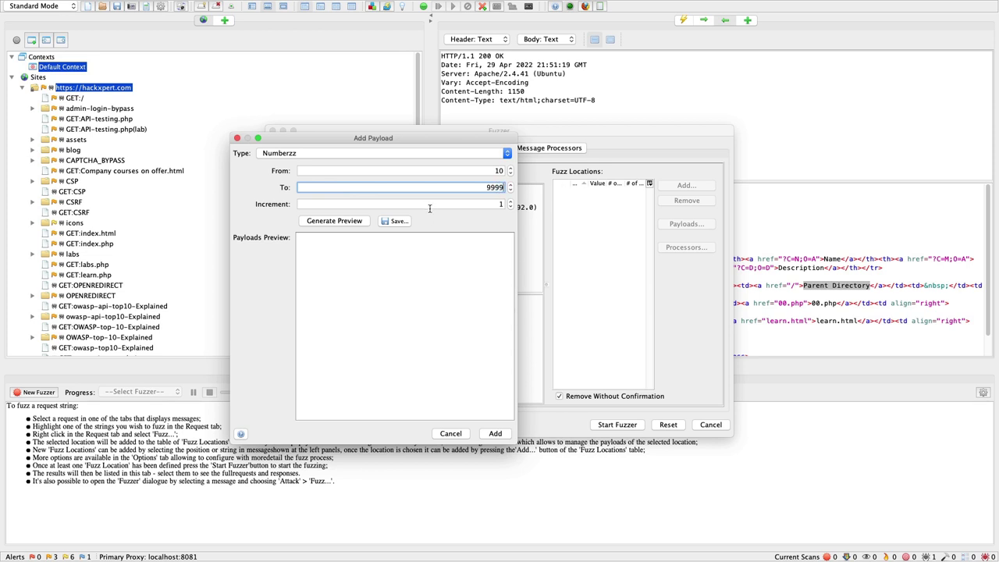
pyautogui.click(502, 204)
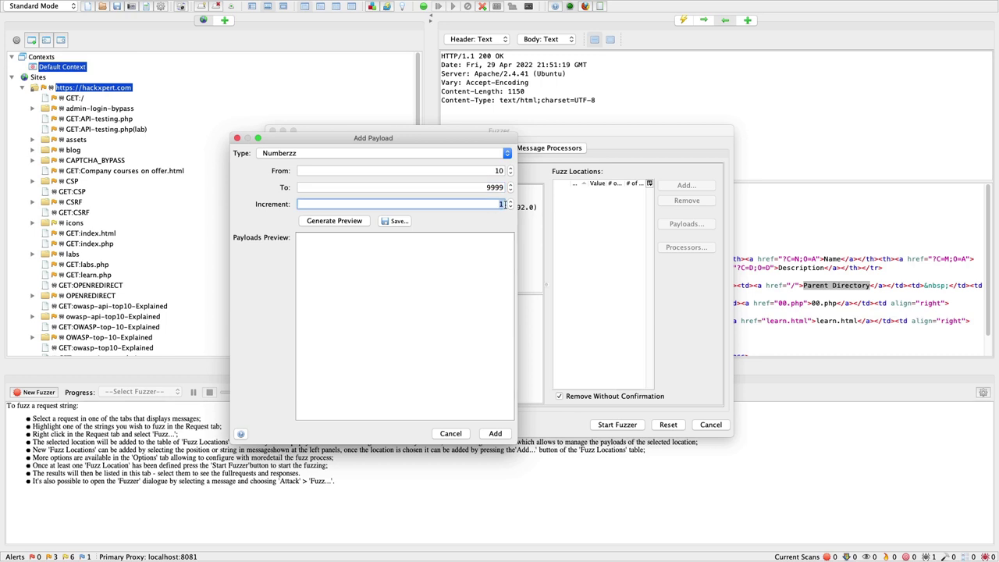